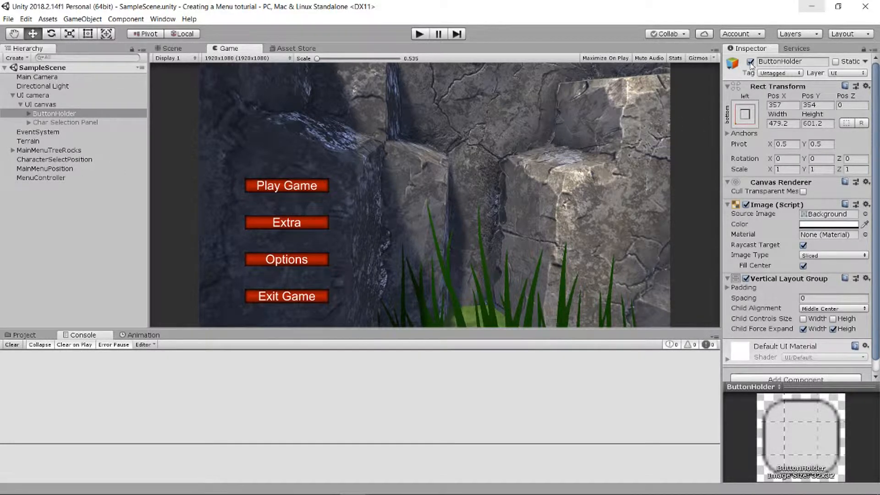
# - Deactivate the ButtonHolder object and add a new UI Panel under UI canvas
pyautogui.click(750, 62)
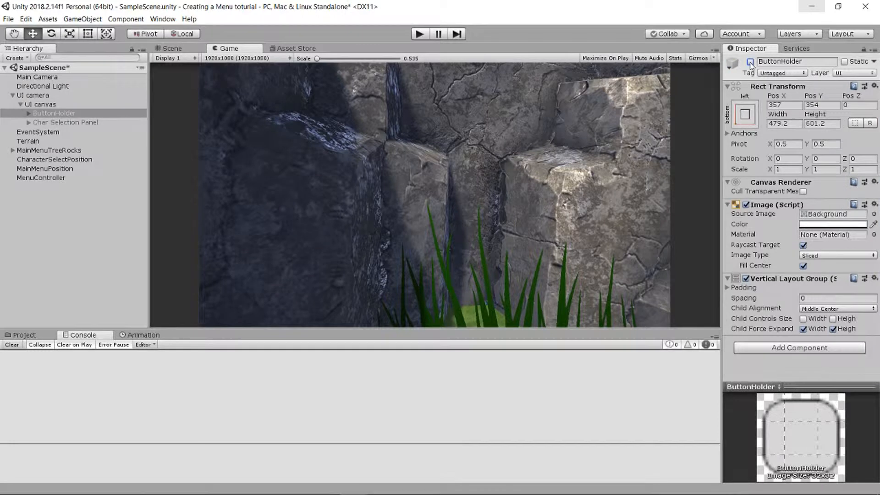
pyautogui.click(45, 105)
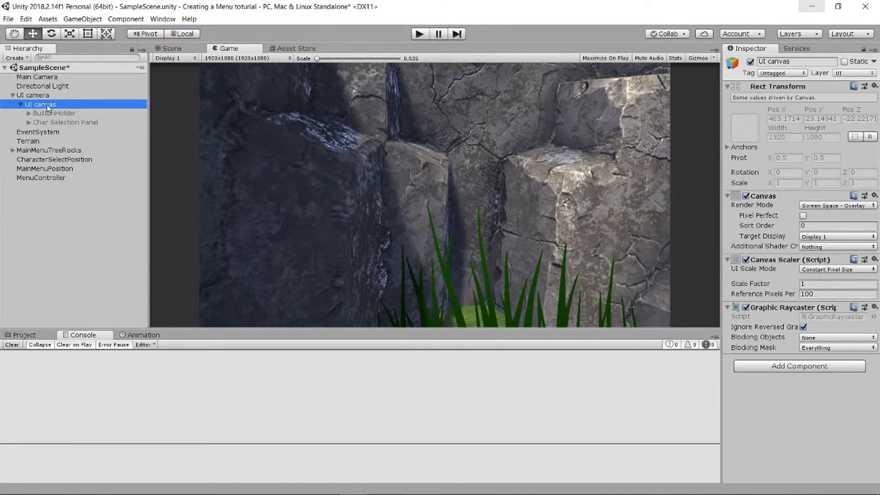
pyautogui.rightClick(47, 105)
pyautogui.moveTo(116, 202)
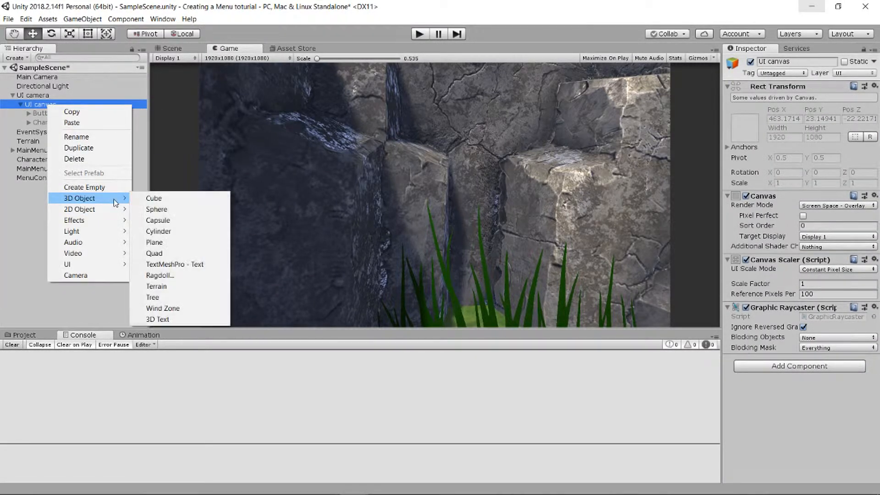
pyautogui.moveTo(115, 270)
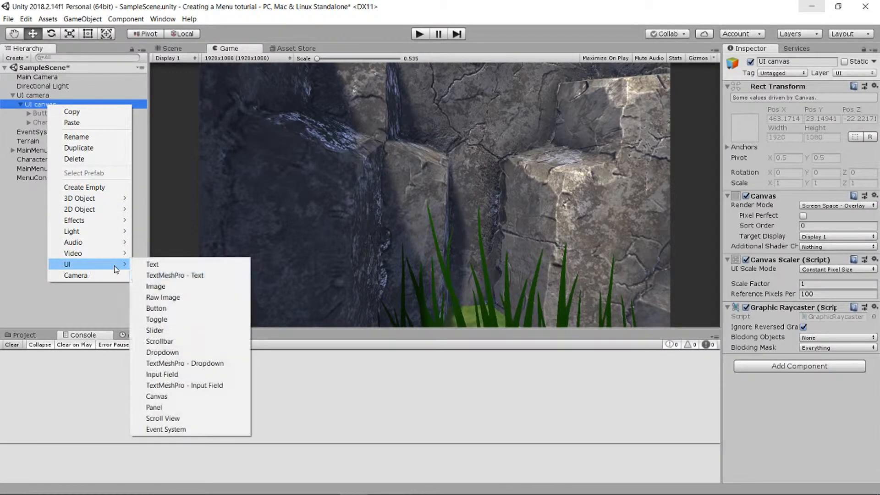
pyautogui.click(174, 407)
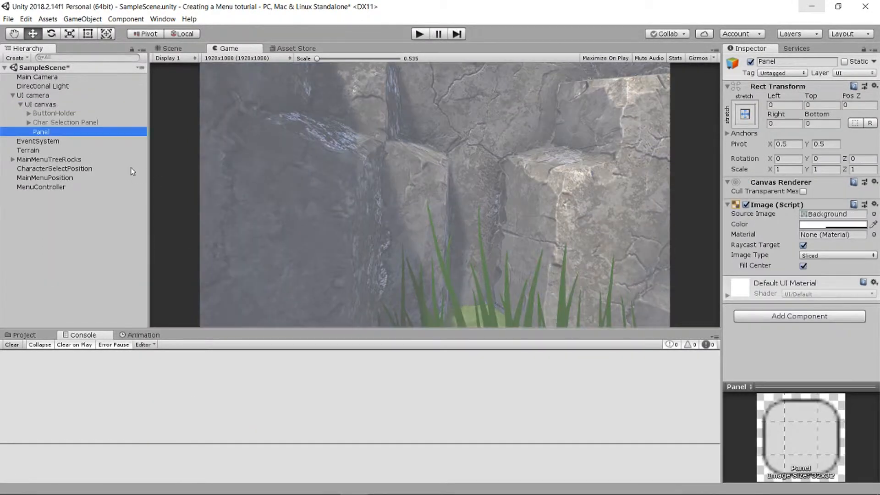
# - Switch to the Scene view in 2D mode and frame the new Panel
pyautogui.click(172, 48)
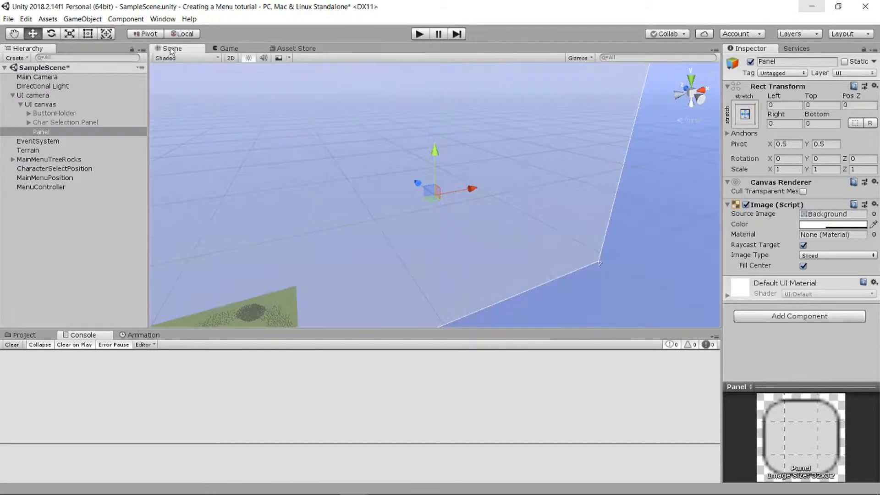
pyautogui.doubleClick(93, 131)
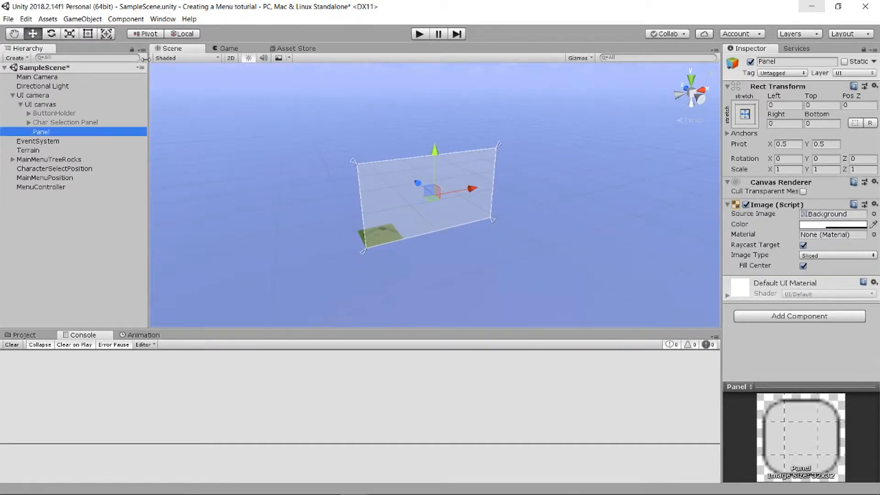
pyautogui.click(231, 58)
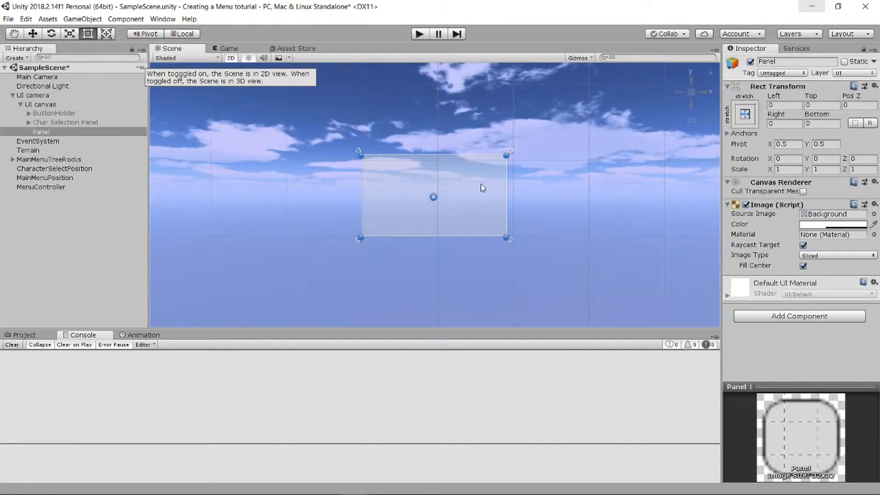
pyautogui.scroll(5, 463, 183)
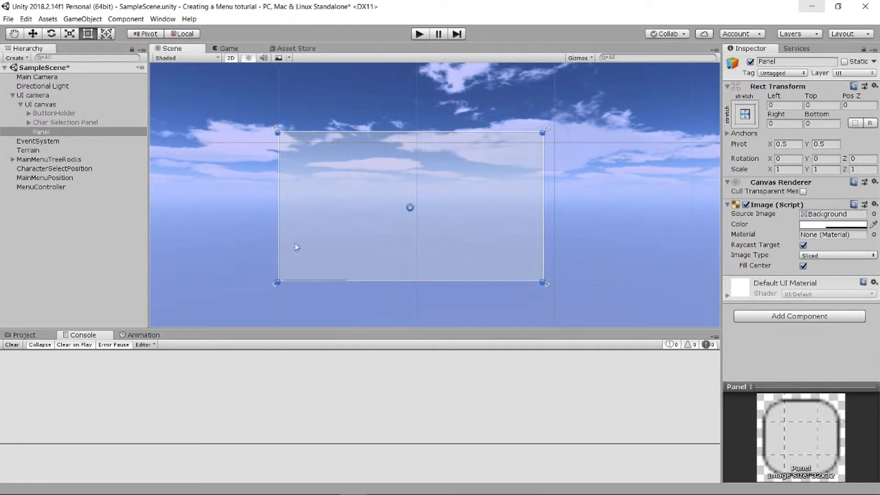
pyautogui.moveTo(241, 124); pyautogui.dragTo(281, 131, button='middle')
pyautogui.scroll(3, 370, 140)
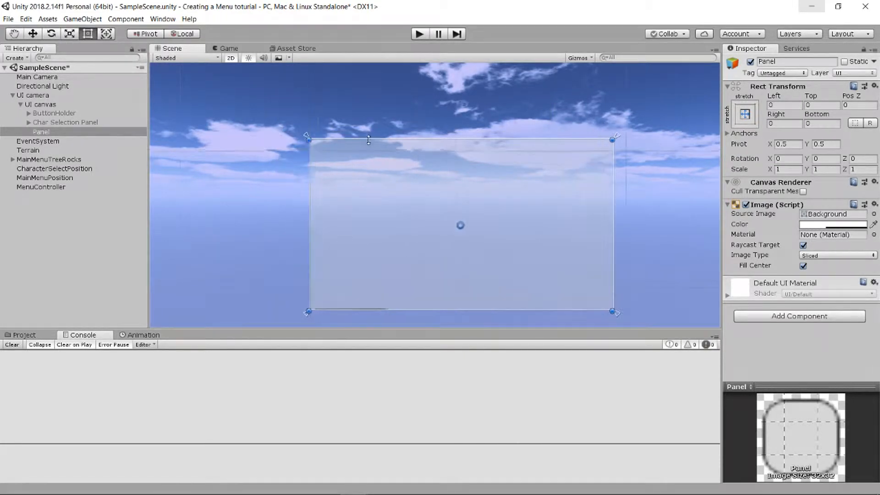
pyautogui.scroll(3, 370, 140)
pyautogui.moveTo(412, 116); pyautogui.dragTo(391, 94, button='middle')
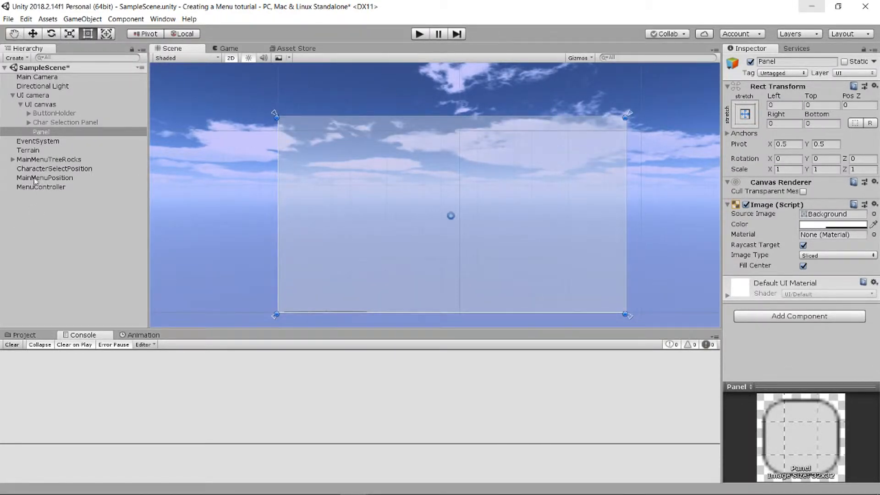
# - Open the Simple Fantasy GUI PNG folder in the project assets
pyautogui.click(26, 335)
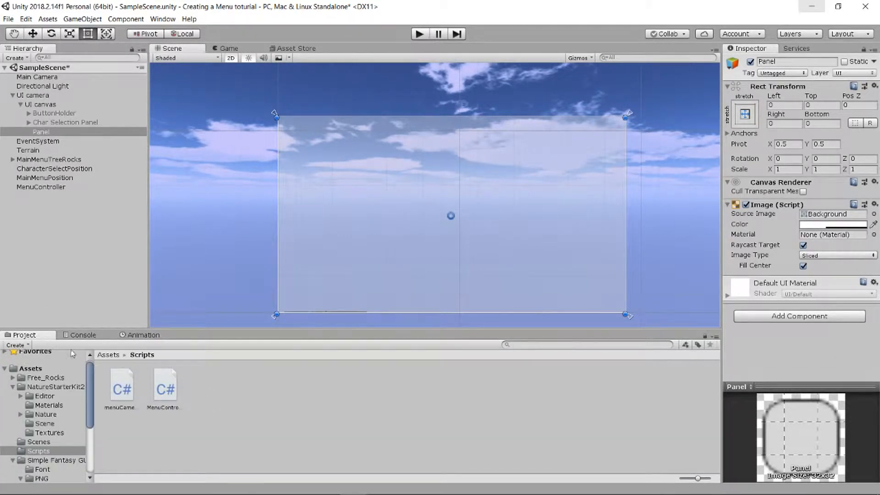
pyautogui.click(12, 369)
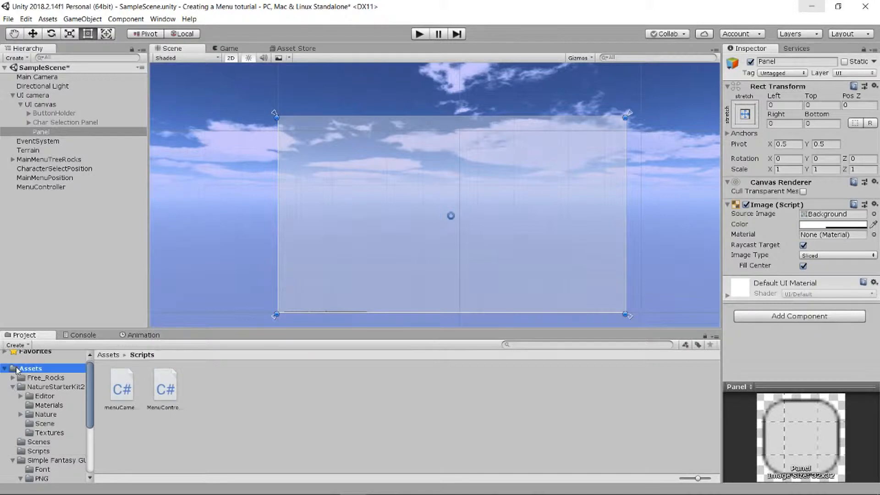
pyautogui.doubleClick(304, 392)
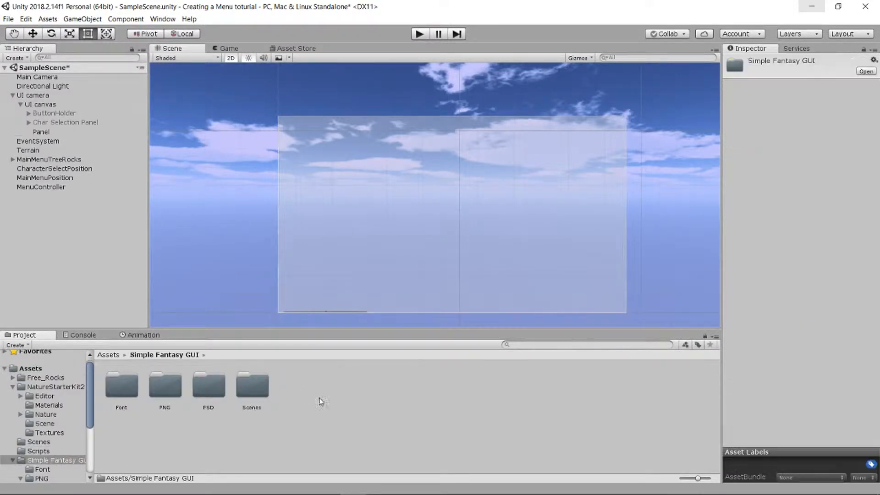
pyautogui.doubleClick(166, 384)
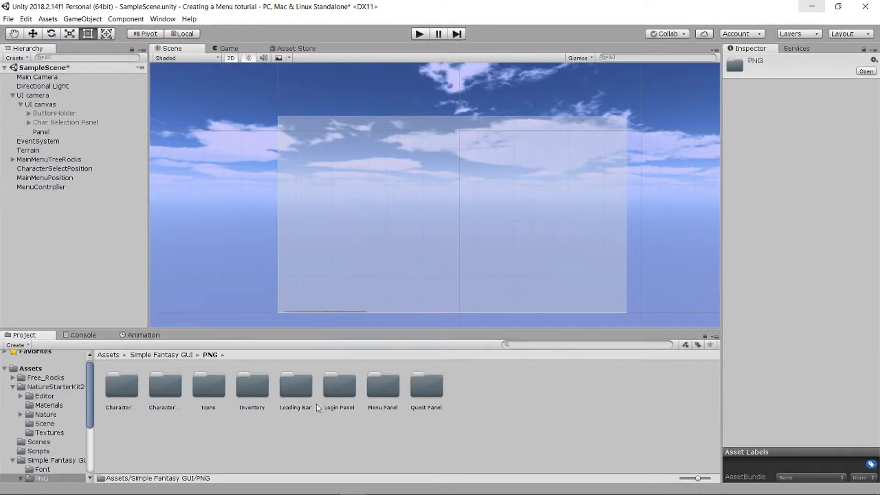
# - Look through the Login Panel, Menu Panel, Quest Panel, Inventory and Icons folders for a suitable panel background
pyautogui.doubleClick(350, 392)
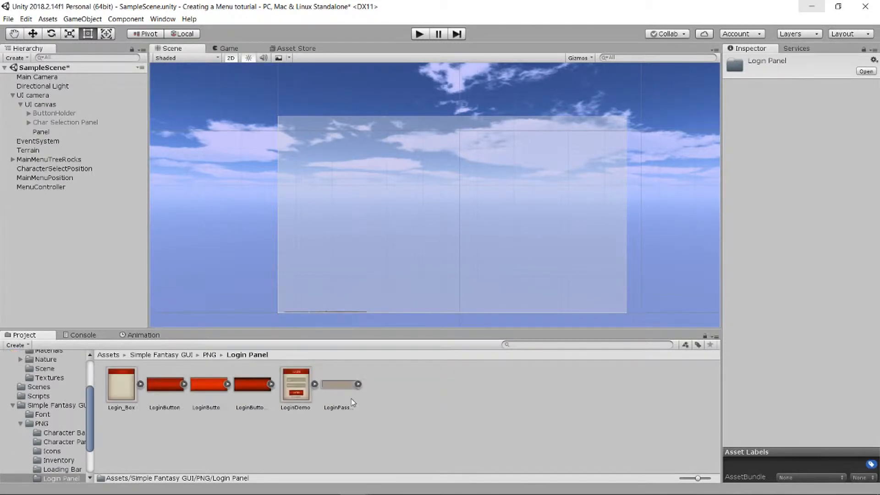
pyautogui.click(211, 355)
pyautogui.click(298, 392)
pyautogui.doubleClick(381, 394)
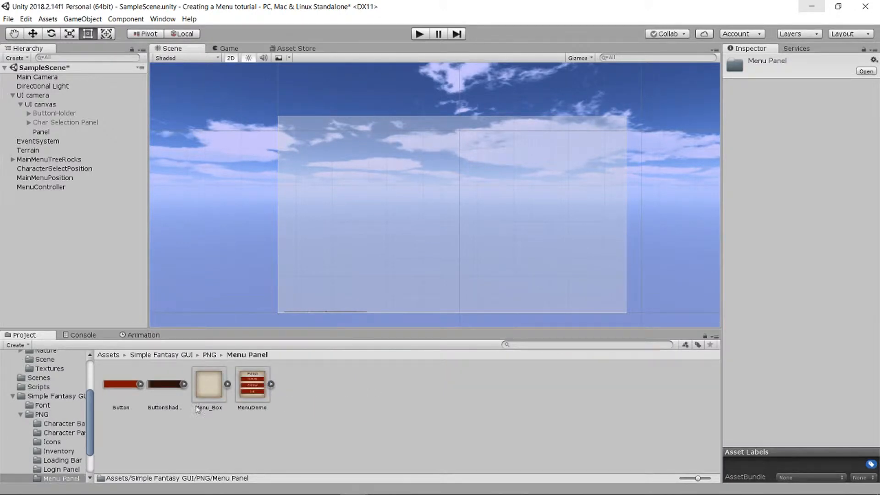
pyautogui.click(209, 355)
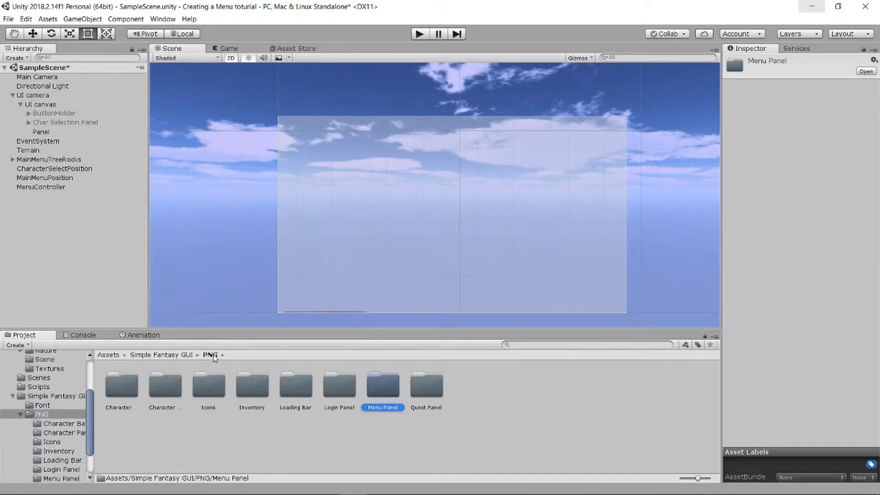
pyautogui.doubleClick(435, 384)
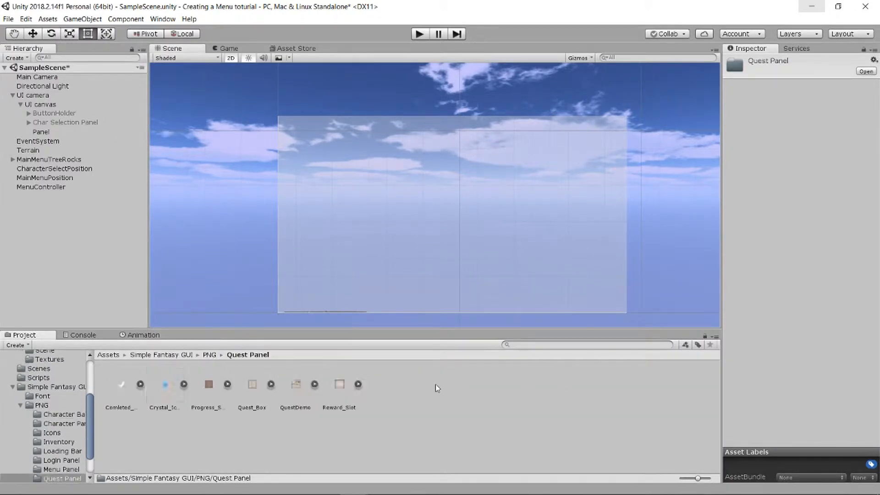
pyautogui.click(209, 355)
pyautogui.doubleClick(252, 385)
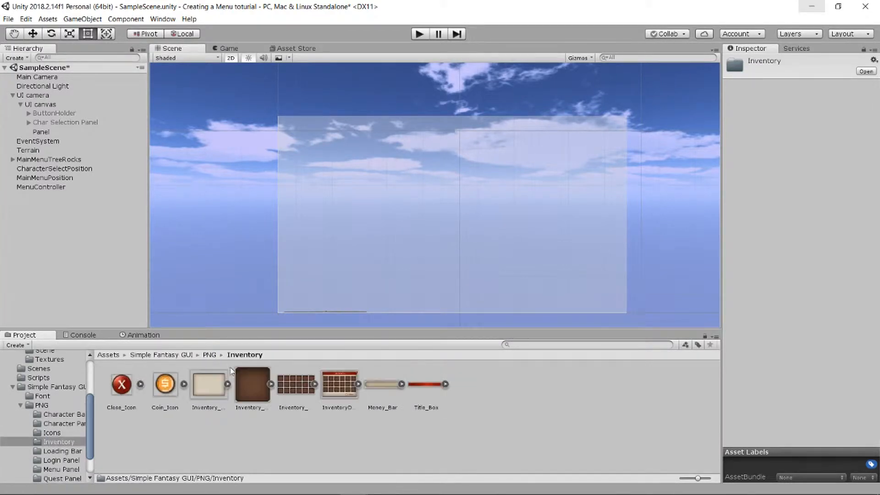
pyautogui.click(214, 357)
pyautogui.doubleClick(220, 392)
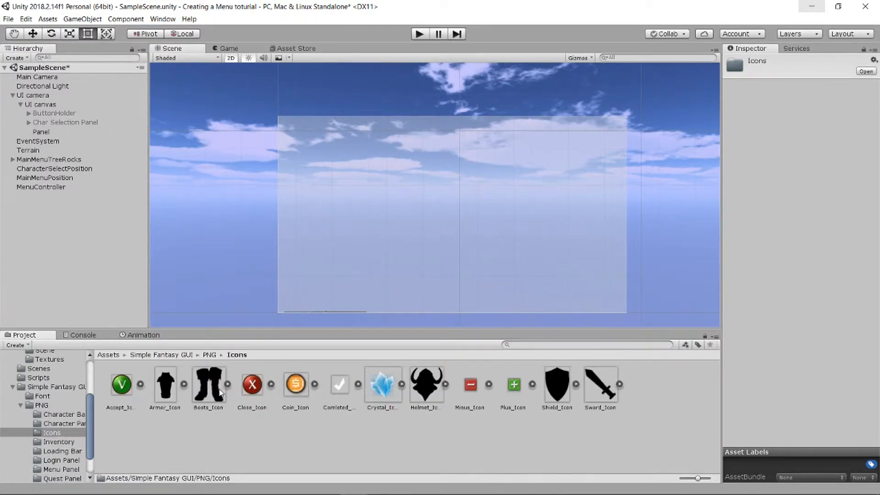
# - Assign the Menu_Box sprite from the Menu Panel folder as the Panel's source image
pyautogui.click(209, 355)
pyautogui.doubleClick(384, 386)
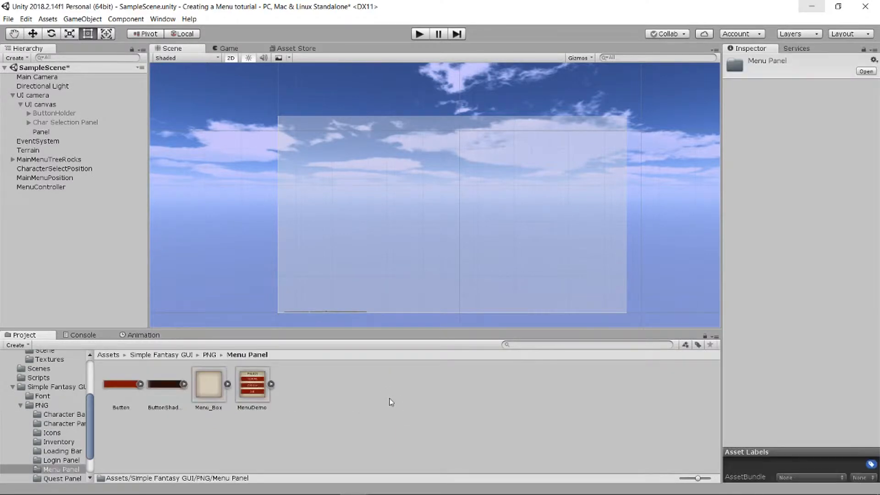
pyautogui.click(40, 132)
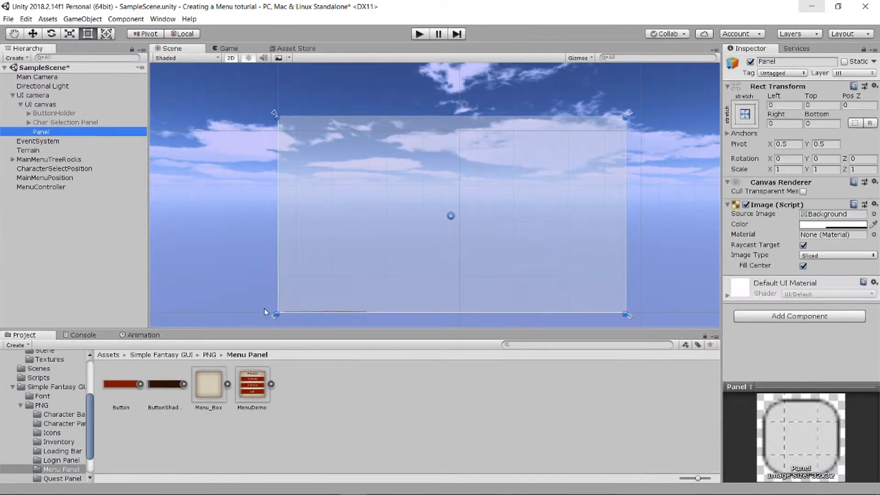
pyautogui.moveTo(208, 395); pyautogui.dragTo(827, 215)
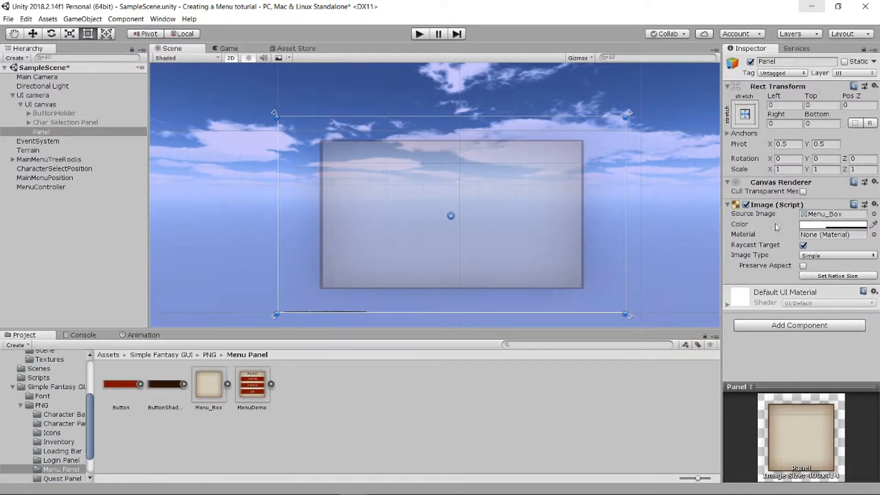
# - Make the Panel's image fully opaque by setting its colour alpha to 255
pyautogui.click(815, 225)
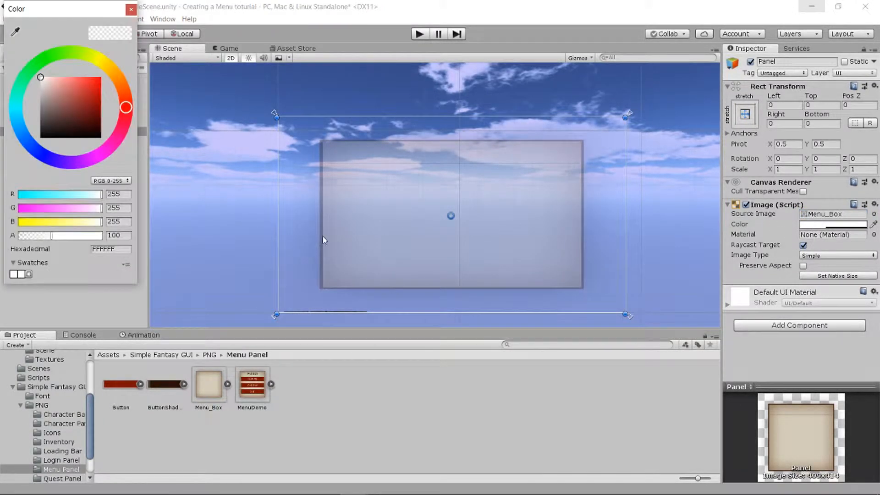
pyautogui.moveTo(50, 235); pyautogui.dragTo(136, 239)
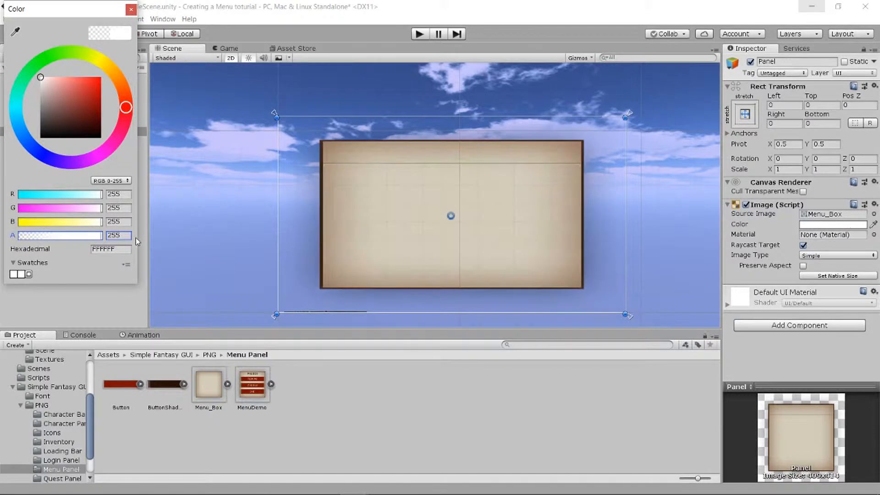
pyautogui.click(131, 9)
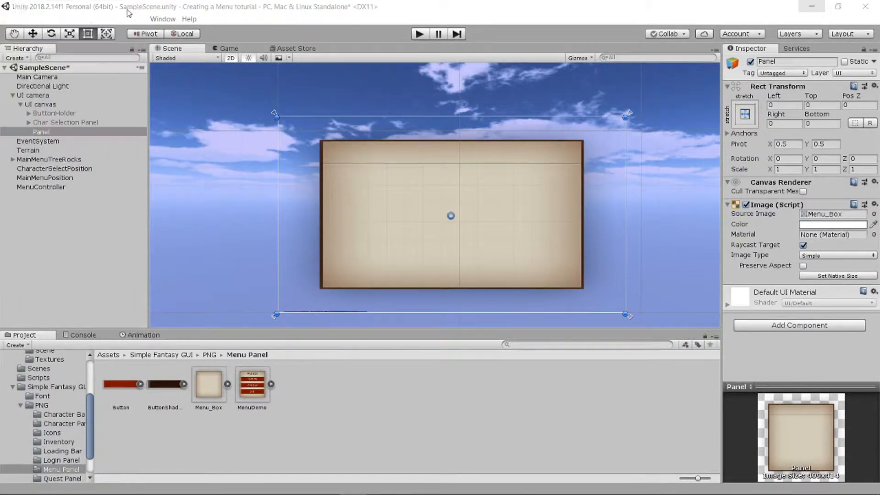
# - Add a UI Text element as a child of the Panel
pyautogui.scroll(3, 455, 241)
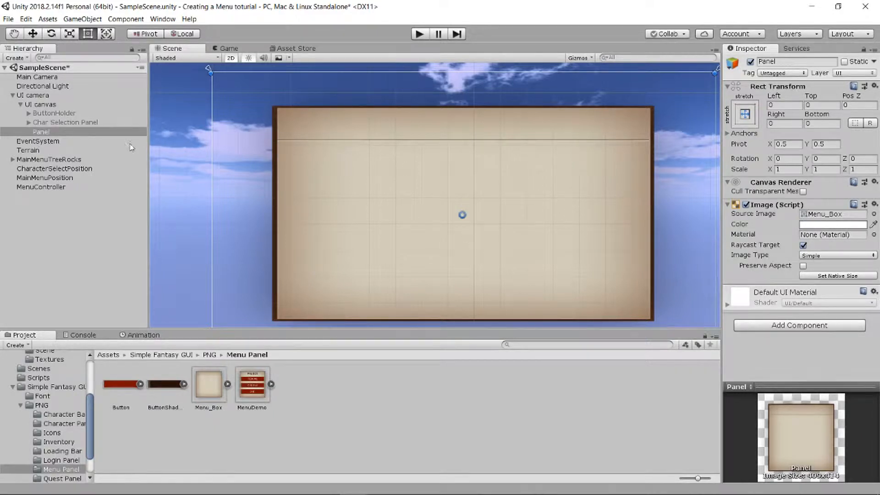
pyautogui.rightClick(69, 133)
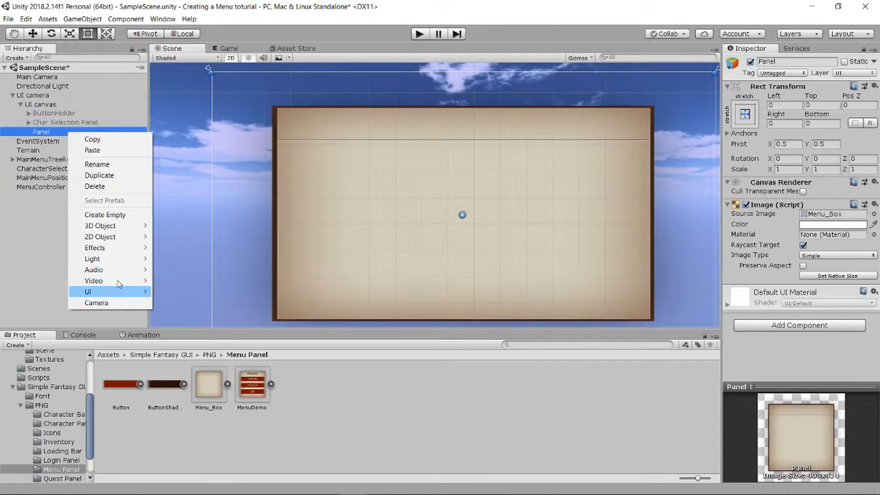
pyautogui.moveTo(128, 292)
pyautogui.click(167, 295)
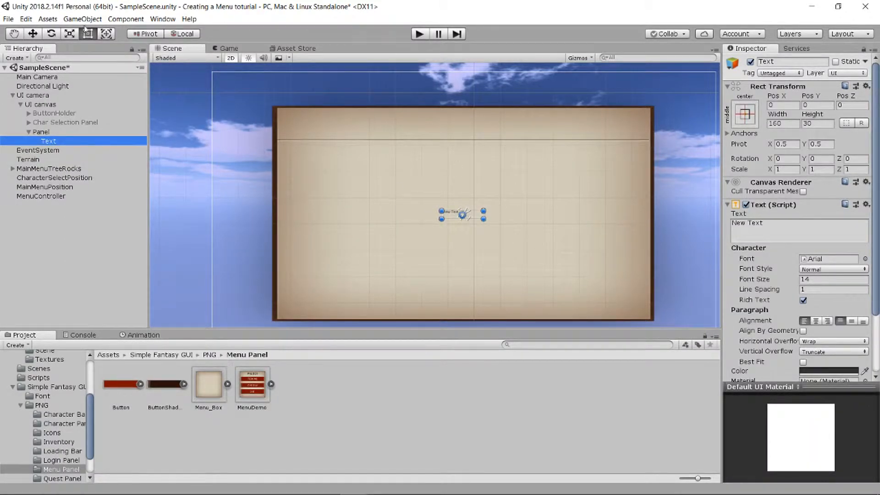
# - Enlarge the Text element's rectangle to about 400 wide and 192 high with the Rect tool
pyautogui.click(69, 34)
pyautogui.click(88, 34)
pyautogui.moveTo(485, 211); pyautogui.dragTo(505, 192)
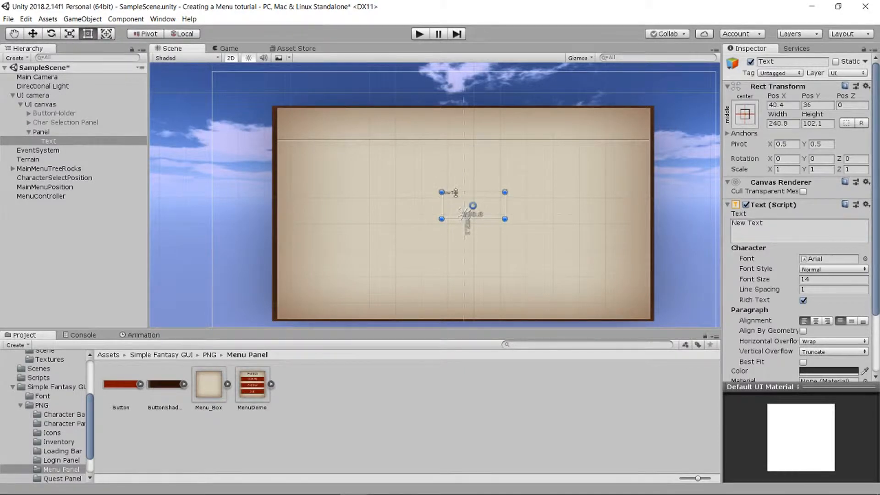
pyautogui.moveTo(441, 192); pyautogui.dragTo(400, 168)
# - Change the Text element's content to "Options" and set its font size to 55
pyautogui.click(766, 224)
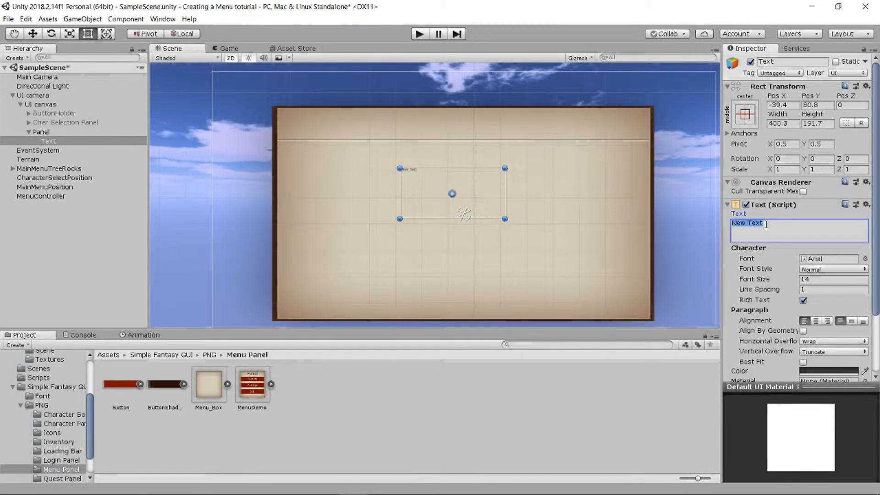
pyautogui.write('Options')
pyautogui.click(816, 280)
pyautogui.write('55')
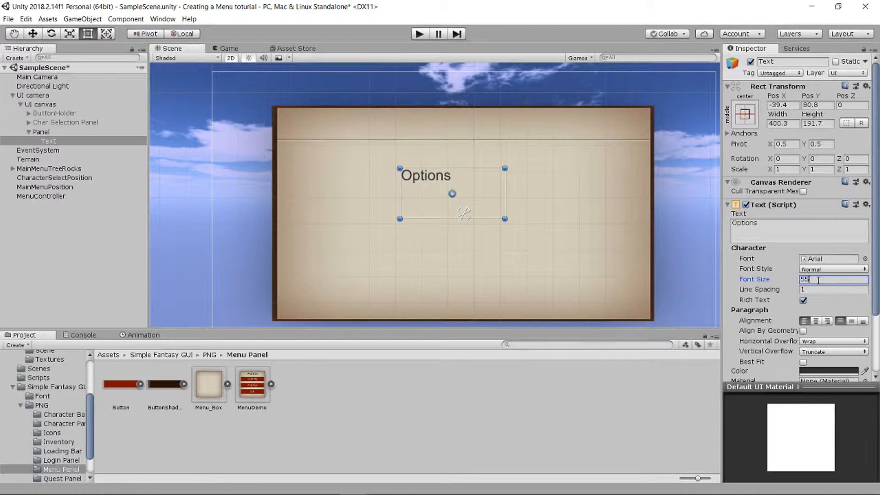
# - Set the Options text's colour to white (FFFFFF) and its font to MedievalSharp
pyautogui.scroll(-3, 796, 274)
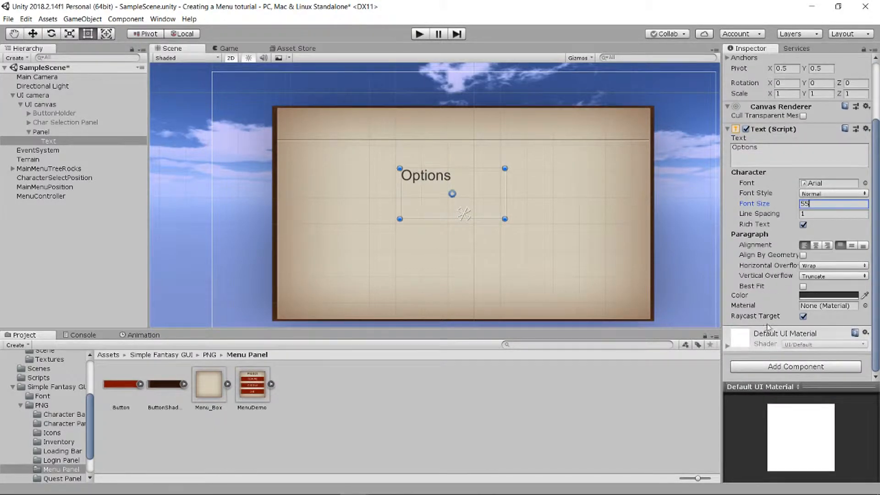
pyautogui.click(822, 296)
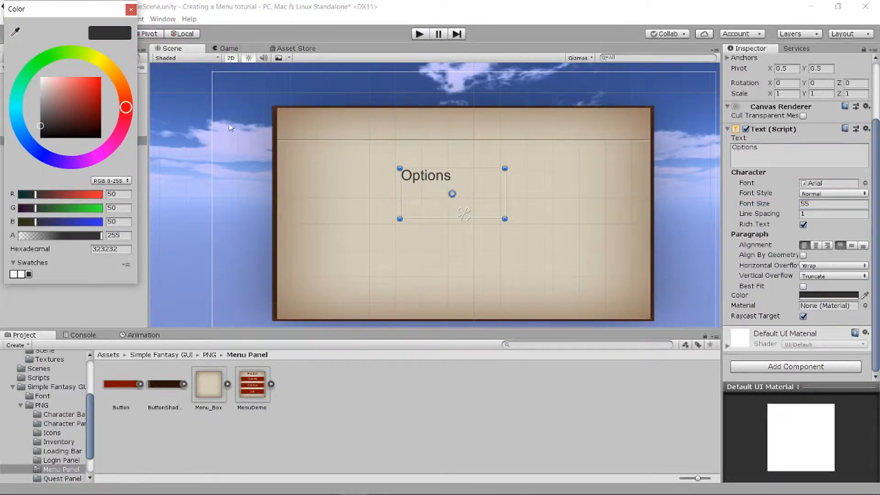
pyautogui.moveTo(46, 85); pyautogui.dragTo(31, 78)
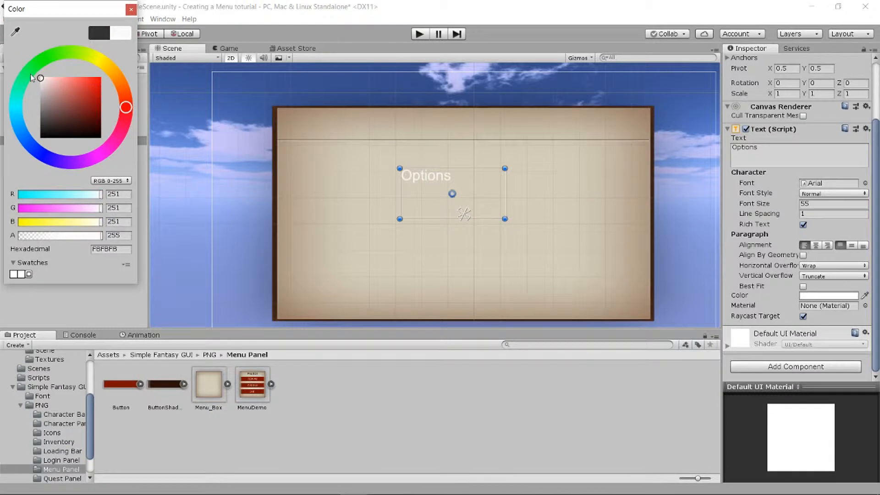
pyautogui.click(132, 11)
pyautogui.click(866, 184)
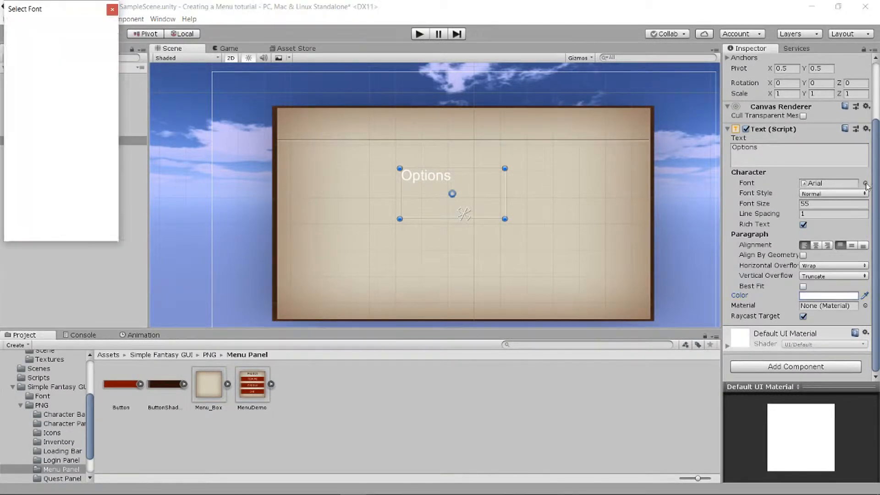
pyautogui.doubleClick(82, 86)
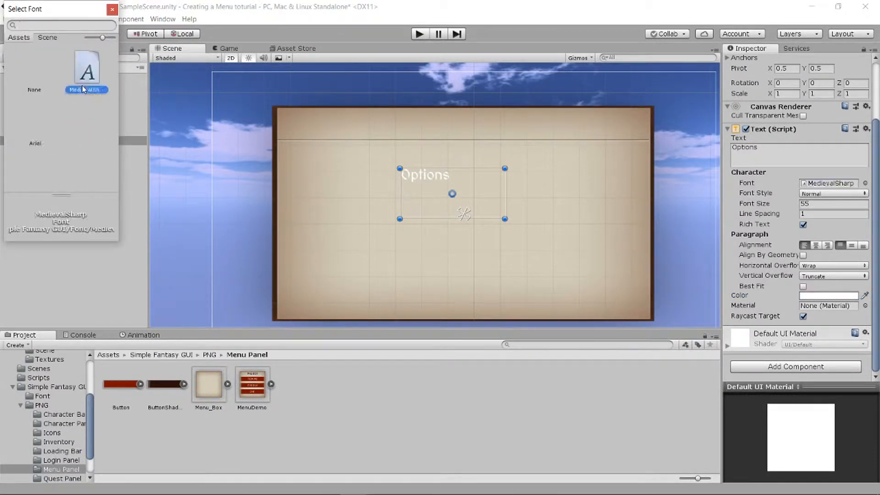
# - Shrink the Options text's rectangle to about 296 wide and 93 high, and centre its text horizontally and vertically
pyautogui.moveTo(506, 220); pyautogui.dragTo(464, 195)
pyautogui.moveTo(401, 195); pyautogui.dragTo(385, 193)
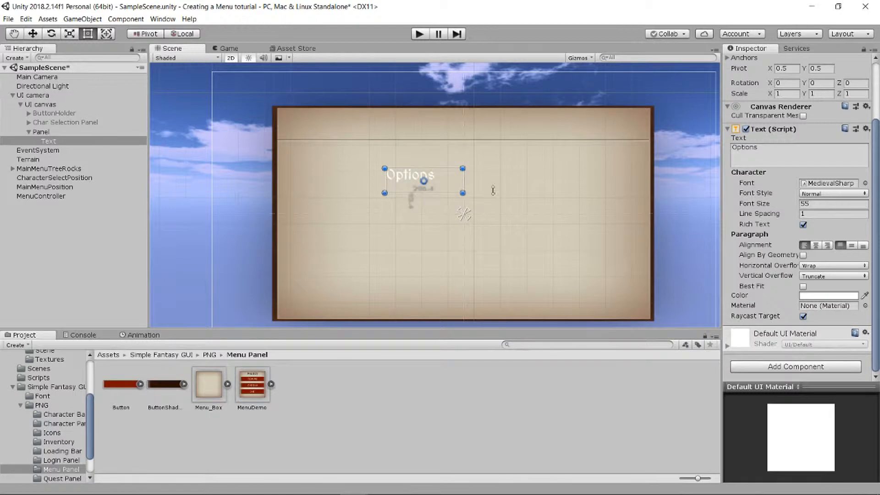
pyautogui.click(816, 245)
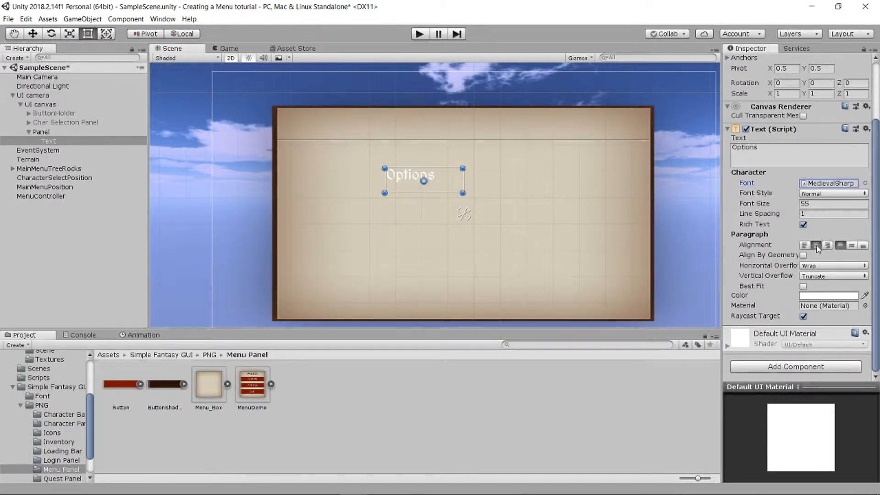
pyautogui.click(851, 246)
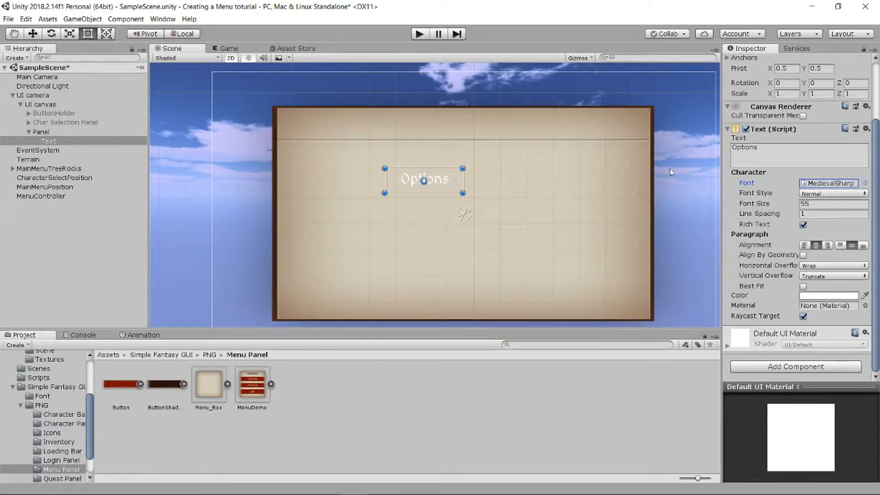
# - Anchor the Options text to the top centre including pivot and position, and lower it to a Pos Y of about -149
pyautogui.scroll(5, 736, 115)
pyautogui.click(747, 114)
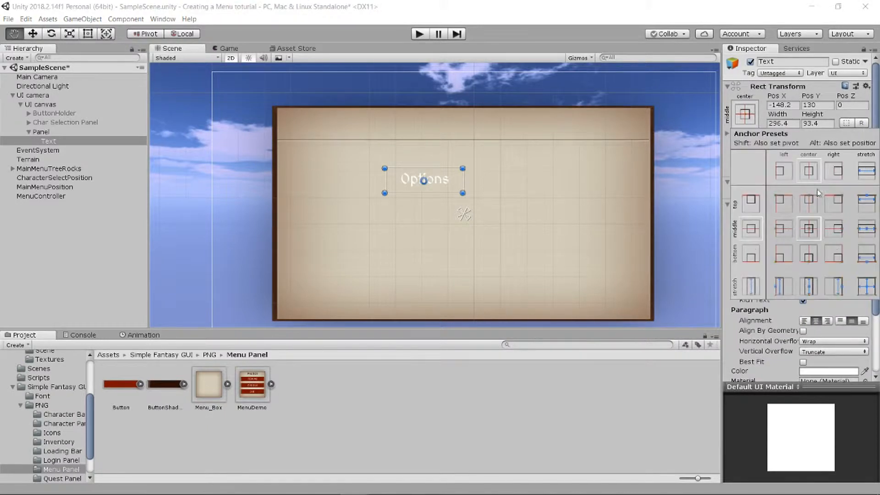
pyautogui.keyDown('alt'); pyautogui.keyDown('shift'); pyautogui.click(815, 205); pyautogui.keyUp('shift'); pyautogui.keyUp('alt')
pyautogui.press('t')
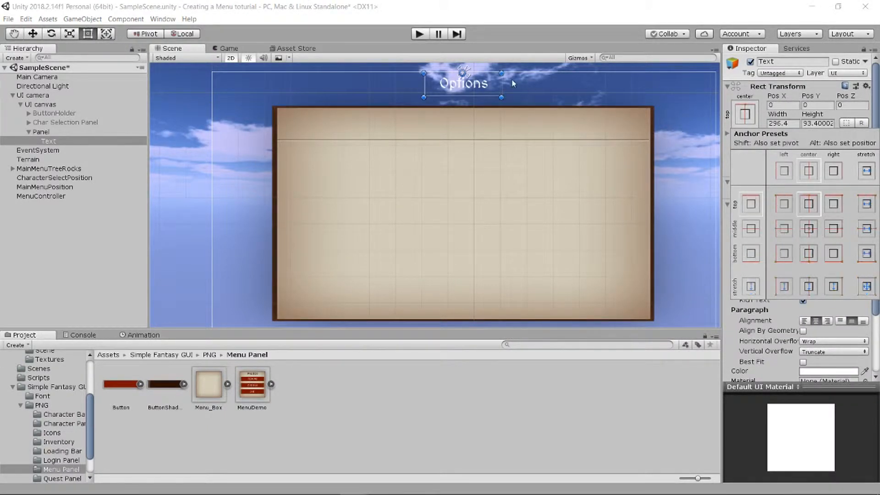
pyautogui.moveTo(811, 97); pyautogui.dragTo(590, 182)
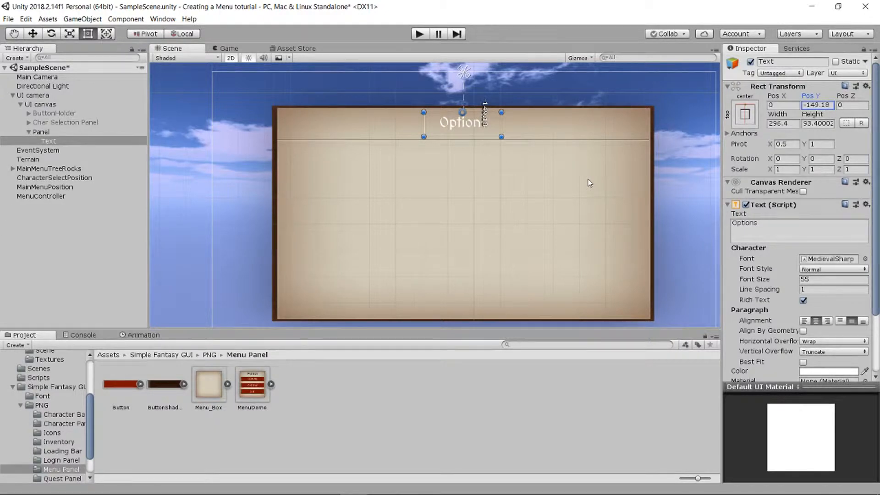
# - Add a UI Panel as a child of the Menu_Box Panel
pyautogui.click(560, 180)
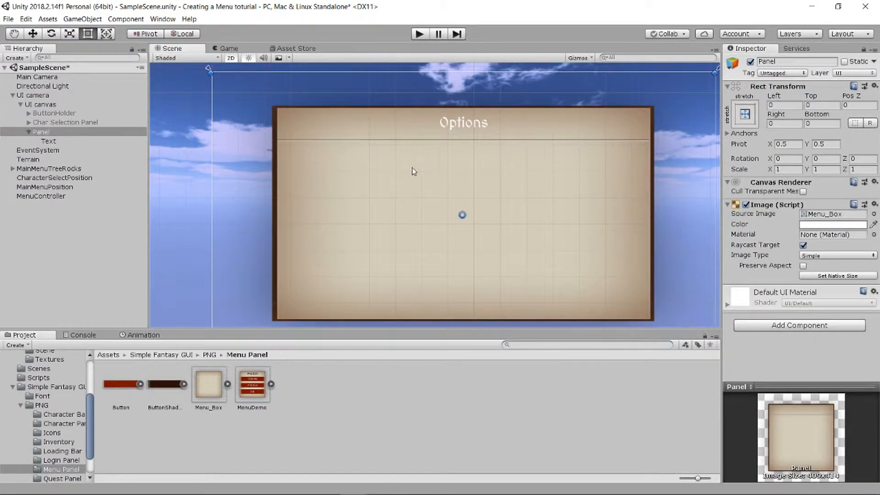
pyautogui.click(326, 165)
pyautogui.click(27, 131)
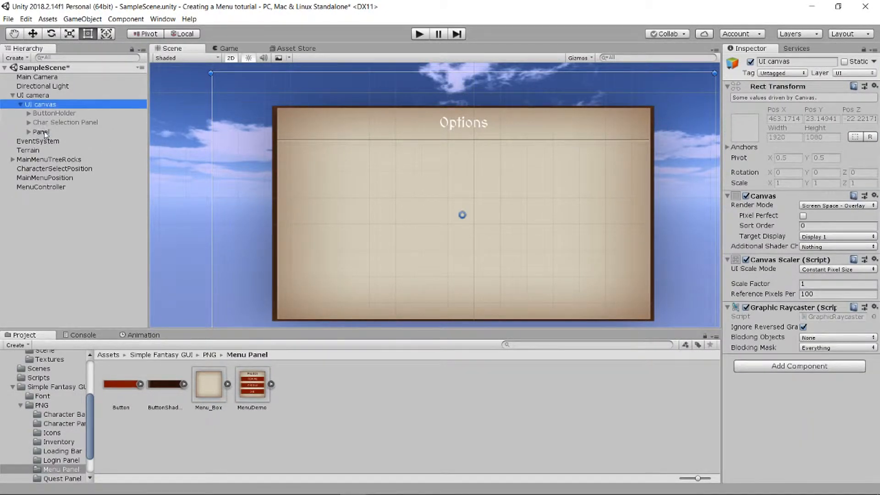
pyautogui.click(40, 132)
pyautogui.rightClick(44, 132)
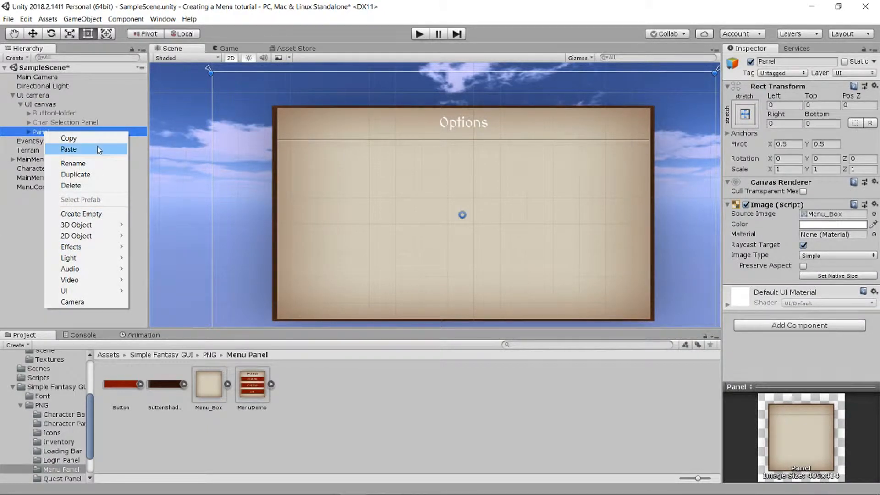
pyautogui.moveTo(102, 291)
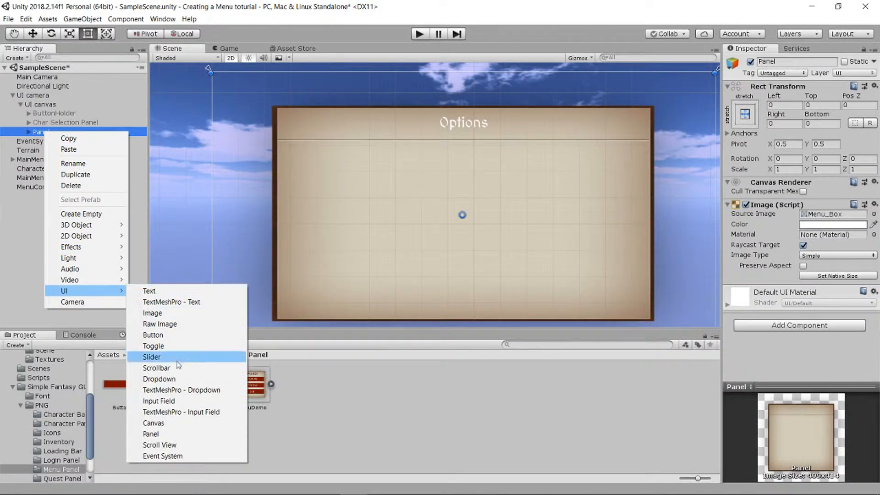
pyautogui.click(151, 434)
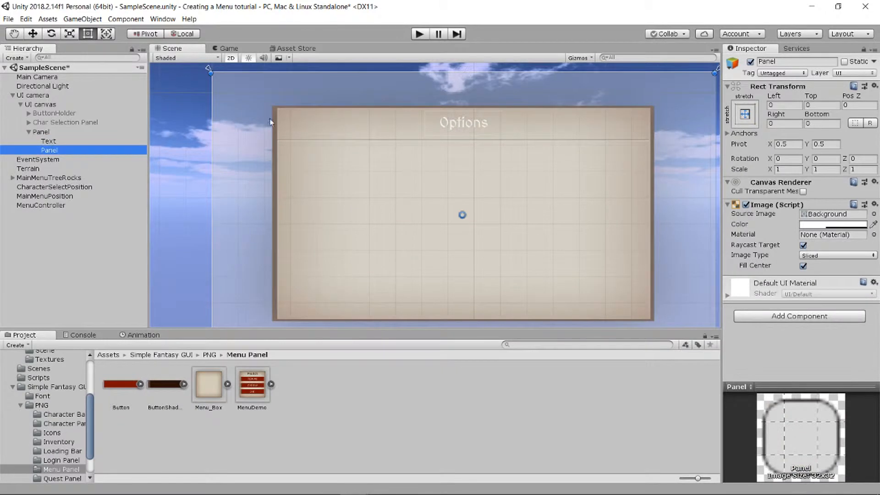
# - Resize the child Panel into a narrow left column with offsets of about Left 275, Top 272, Right 1282 and Bottom 196
pyautogui.moveTo(212, 74); pyautogui.dragTo(285, 147)
pyautogui.scroll(-2, 510, 165)
pyautogui.scroll(-1, 514, 170)
pyautogui.moveTo(691, 150); pyautogui.dragTo(404, 148)
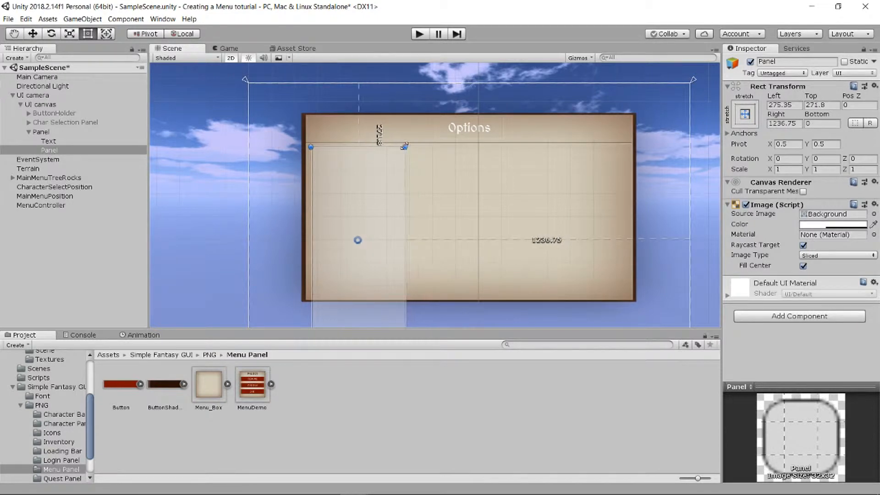
pyautogui.scroll(-2, 422, 177)
pyautogui.moveTo(407, 314); pyautogui.dragTo(396, 274)
pyautogui.scroll(1, 436, 203)
pyautogui.scroll(1, 434, 200)
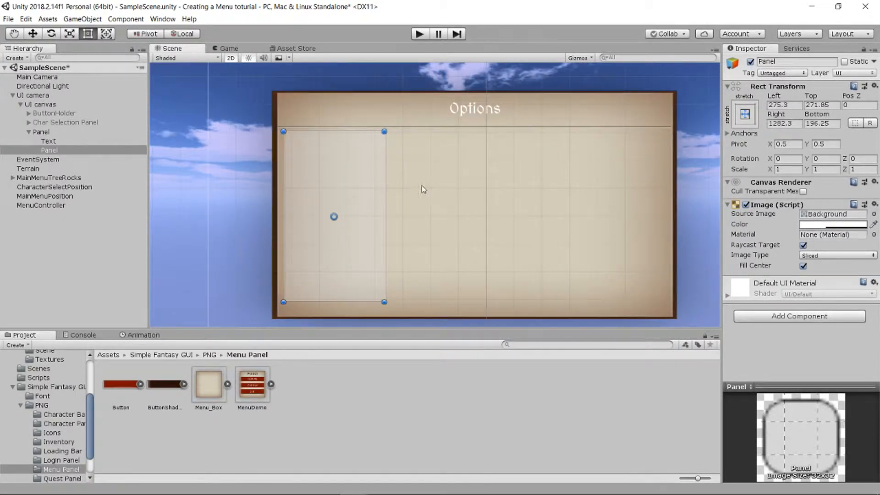
# - Add a second UI Panel as a child of the Menu_Box Panel
pyautogui.rightClick(51, 132)
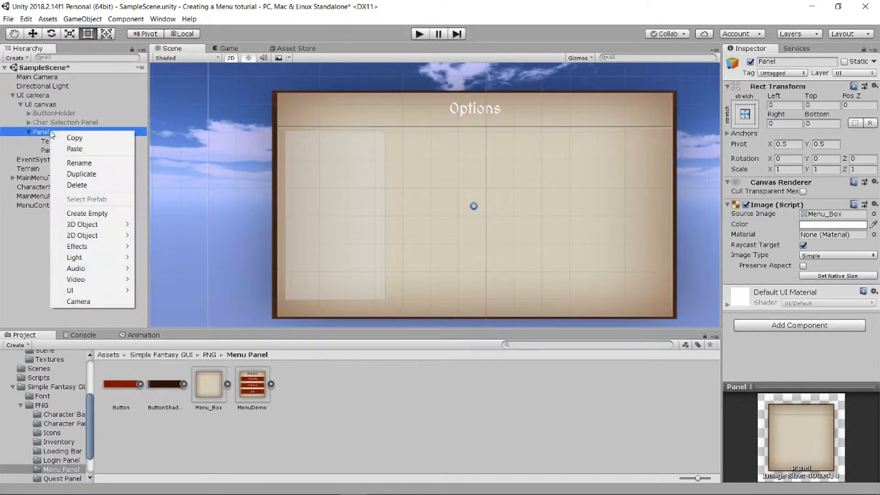
pyautogui.moveTo(102, 294)
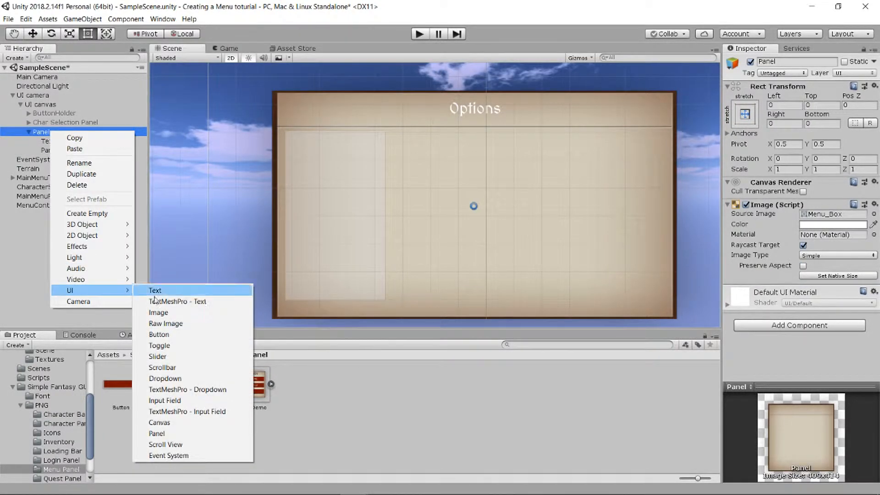
pyautogui.click(156, 434)
# - Resize Panel (1) into a wide right column with offsets of about Left 803, Top 272, Right 320 and Bottom 196
pyautogui.scroll(-5, 289, 80)
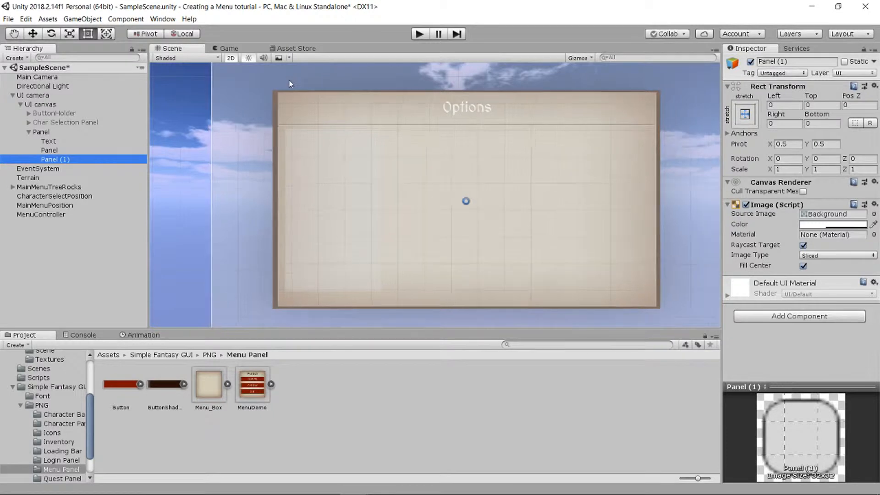
pyautogui.moveTo(237, 68); pyautogui.dragTo(365, 118)
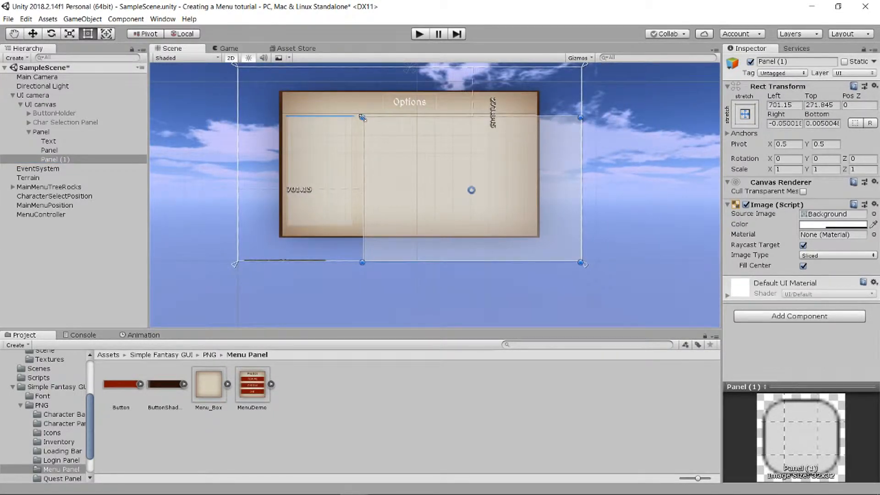
pyautogui.moveTo(366, 262); pyautogui.dragTo(363, 227)
pyautogui.moveTo(581, 227); pyautogui.dragTo(523, 226)
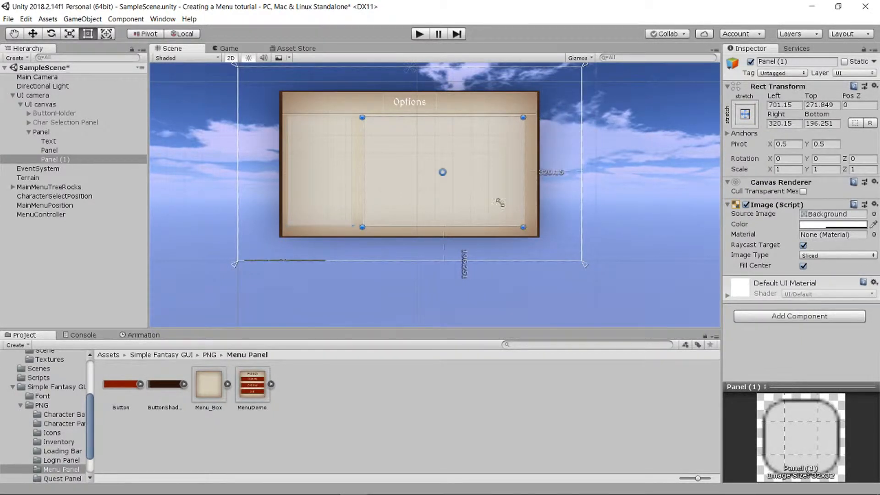
pyautogui.scroll(3, 394, 138)
pyautogui.moveTo(351, 110); pyautogui.dragTo(379, 111)
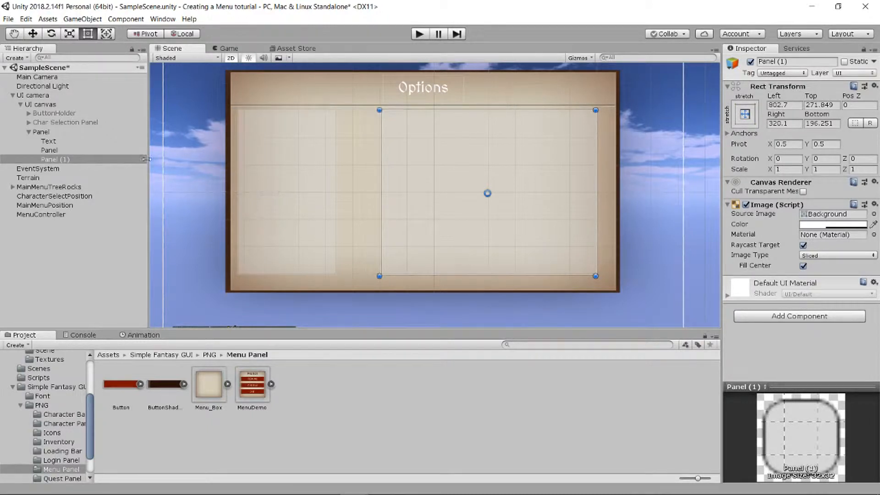
# - Add a UI Scrollbar as a child of the Menu_Box Panel and set its direction to Top To Bottom
pyautogui.click(57, 131)
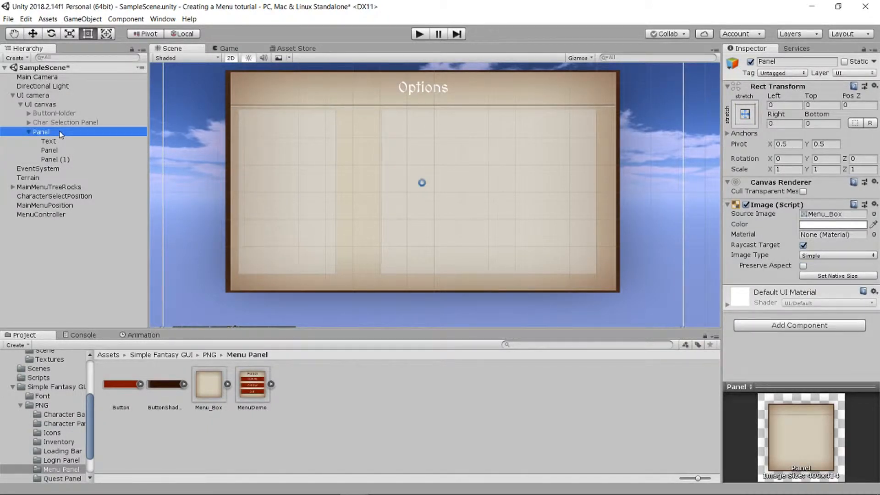
pyautogui.rightClick(76, 132)
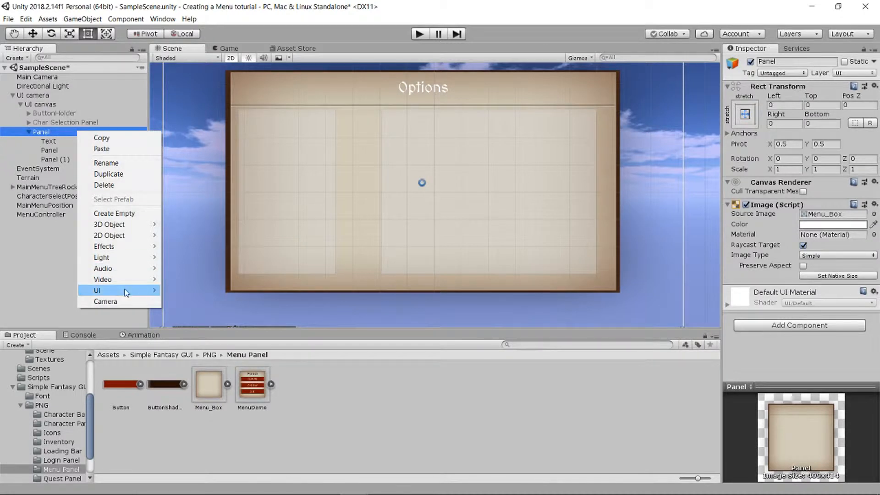
pyautogui.moveTo(130, 290)
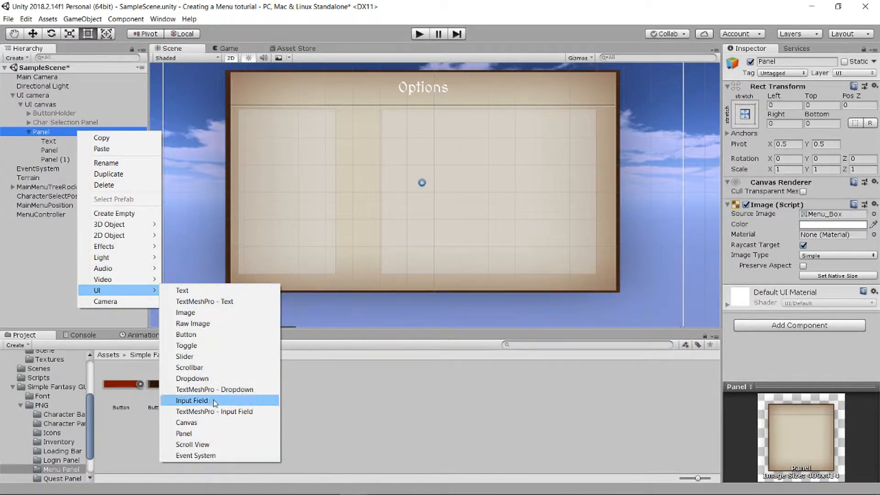
pyautogui.click(202, 367)
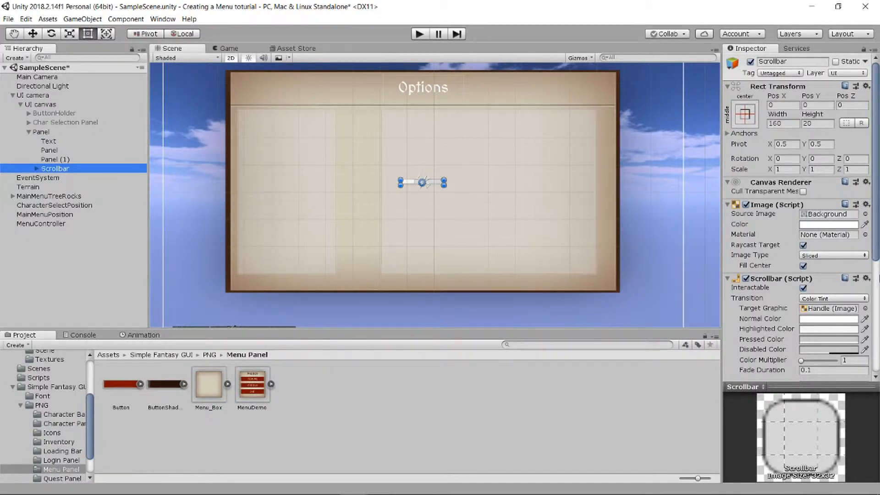
pyautogui.scroll(-3, 825, 289)
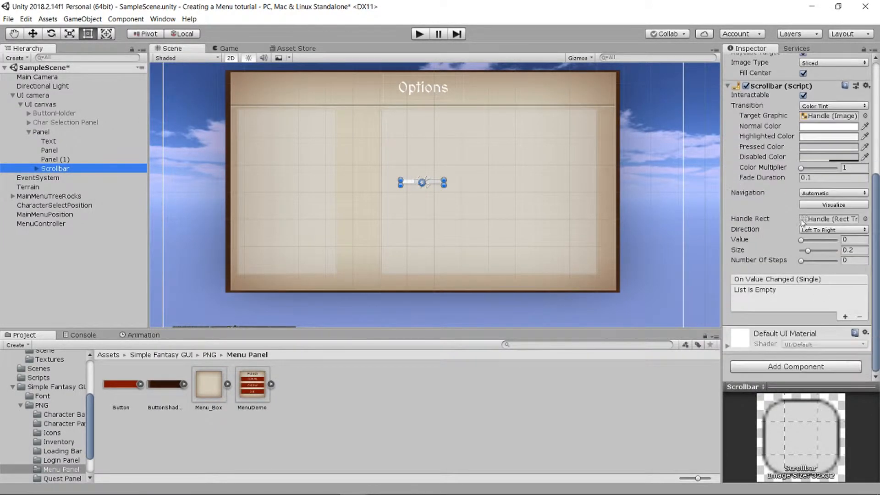
pyautogui.click(828, 230)
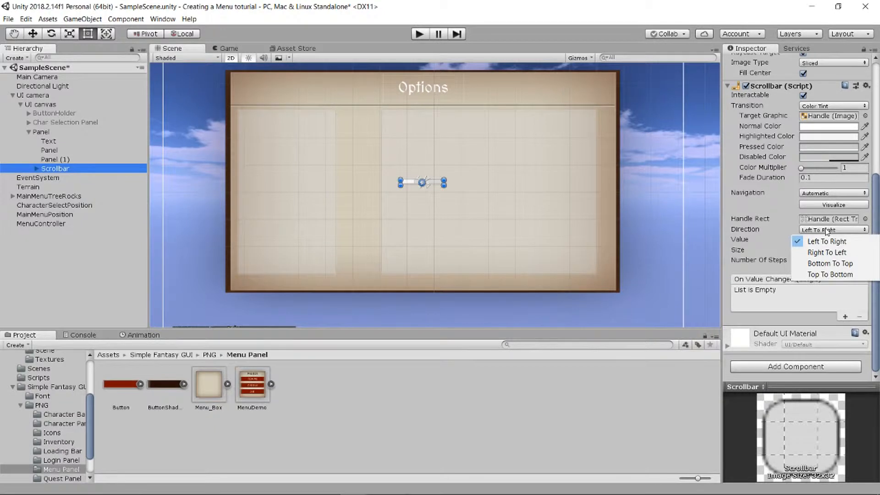
pyautogui.click(835, 277)
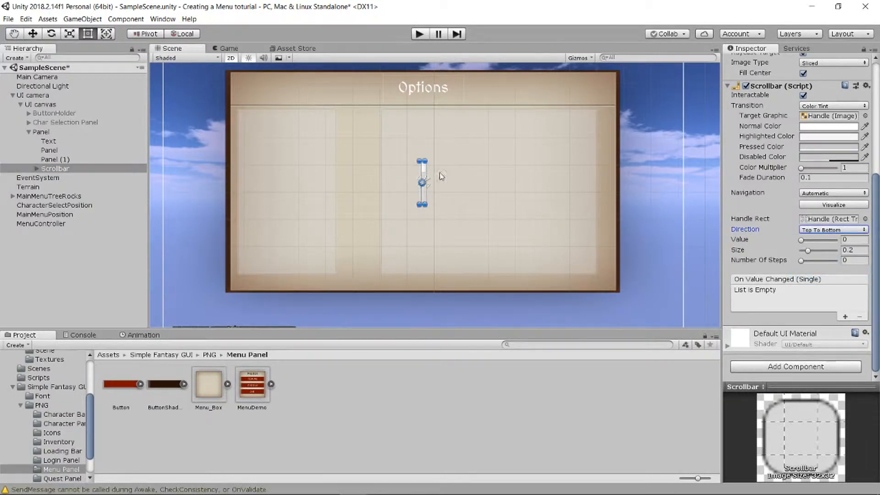
# - Move the Scrollbar into the gap between the two child panels and stretch it to match their full height
pyautogui.click(36, 34)
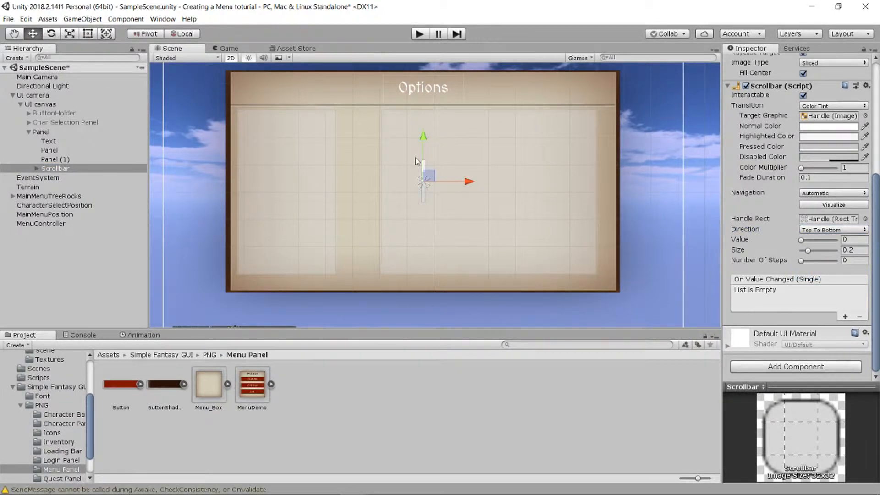
pyautogui.moveTo(431, 175); pyautogui.dragTo(370, 173)
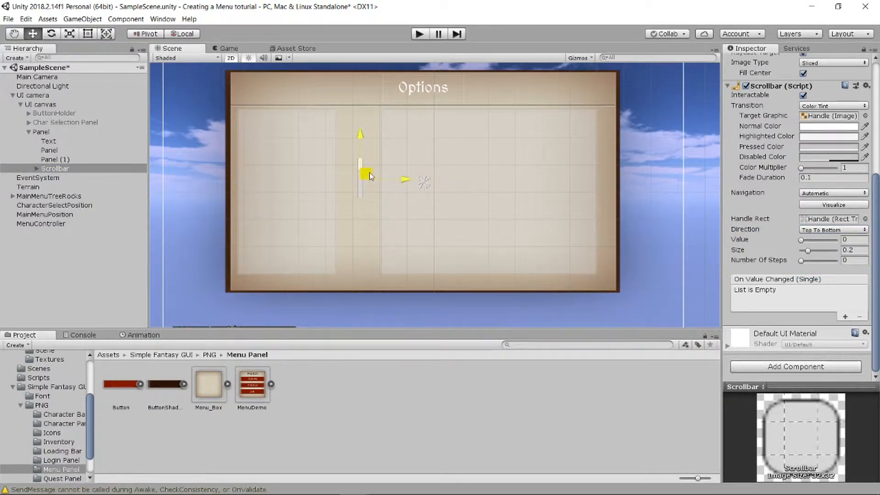
pyautogui.click(87, 33)
pyautogui.moveTo(359, 158); pyautogui.dragTo(363, 110)
pyautogui.moveTo(364, 205); pyautogui.dragTo(364, 277)
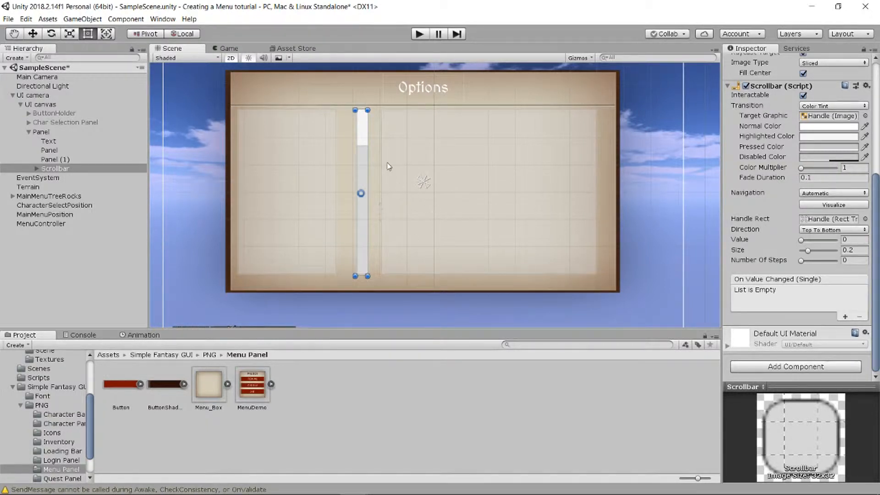
# - Rename the left child Panel as ButtonholderOptionPanel
pyautogui.click(55, 150)
pyautogui.rightClick(59, 150)
pyautogui.click(103, 185)
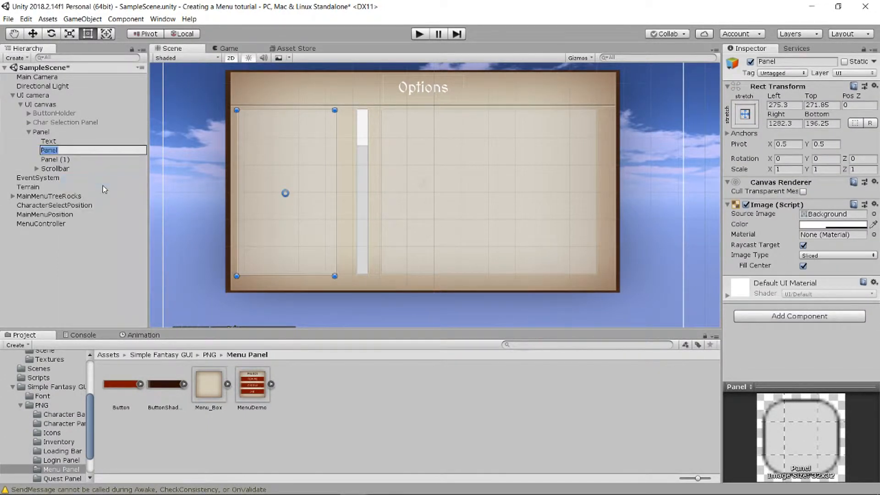
pyautogui.write('ButtonholderOptip')
pyautogui.press('BackSpace')
pyautogui.write('onPanel')
pyautogui.press('Return')
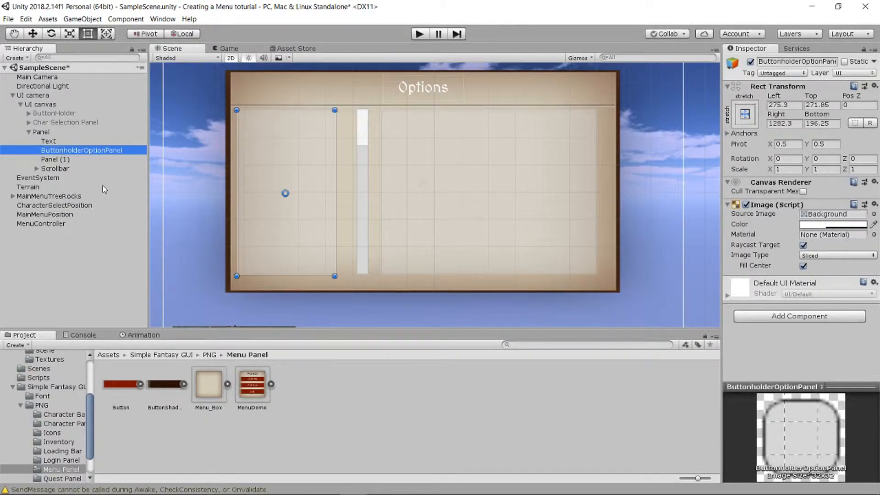
# - Rename Panel (1) as "Video settingspanel"
pyautogui.click(90, 161)
pyautogui.rightClick(90, 161)
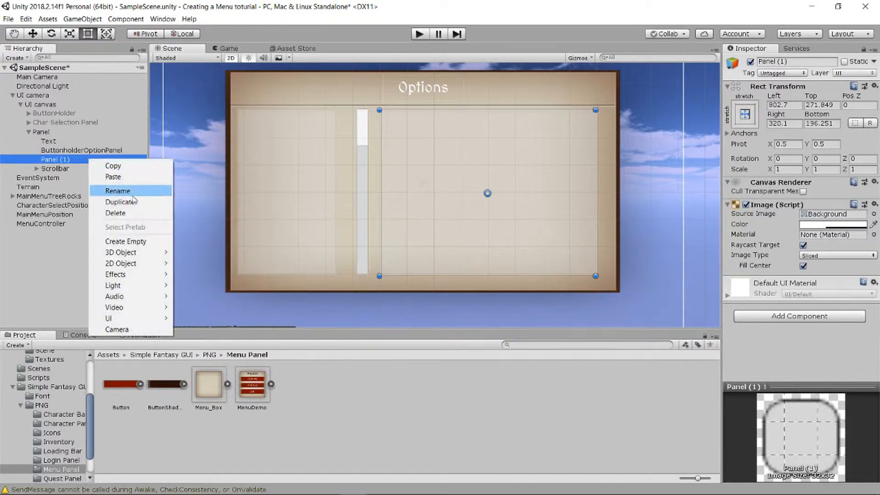
pyautogui.click(133, 192)
pyautogui.write('Vid')
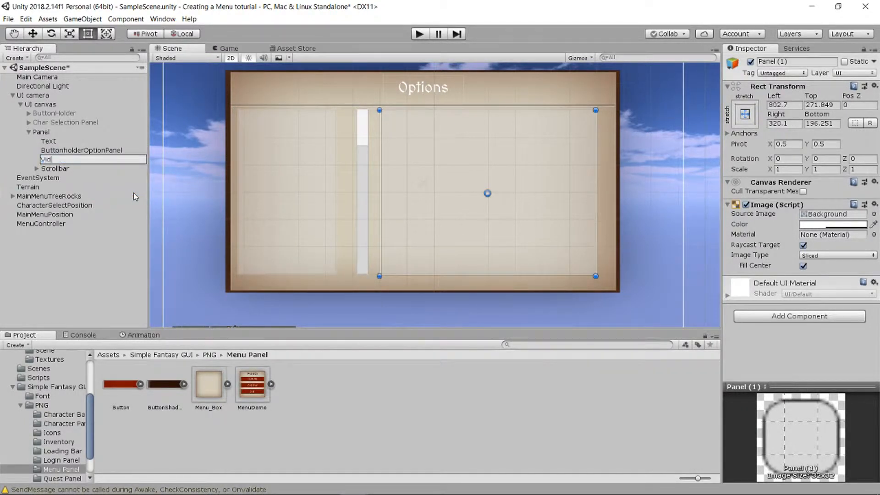
pyautogui.write('eo settings')
pyautogui.press('BackSpace')
pyautogui.write('pn')
pyautogui.press('BackSpace')
pyautogui.write('al')
pyautogui.press('BackSpace')
pyautogui.write('nel')
pyautogui.press('Return')
# - Assign the Inventory_Slot sprite from the PNG/Inventory folder to ButtonholderOptionPanel and set its image color alpha to 255
pyautogui.click(87, 151)
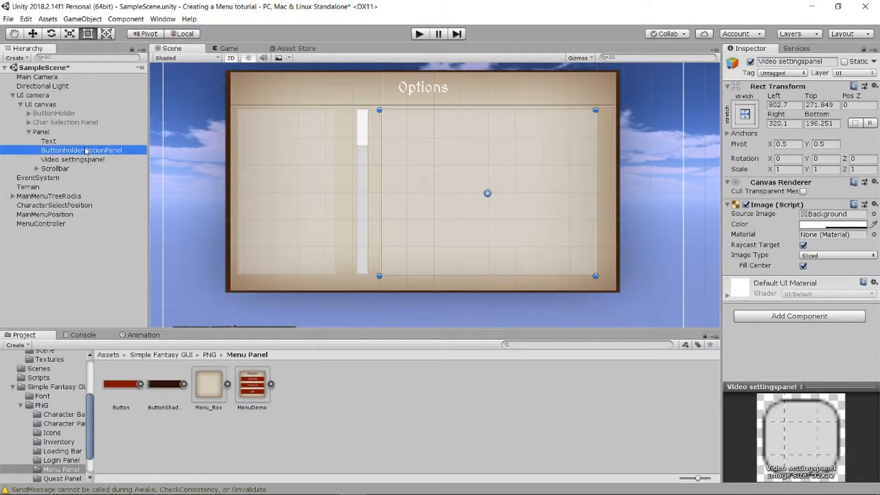
pyautogui.click(210, 355)
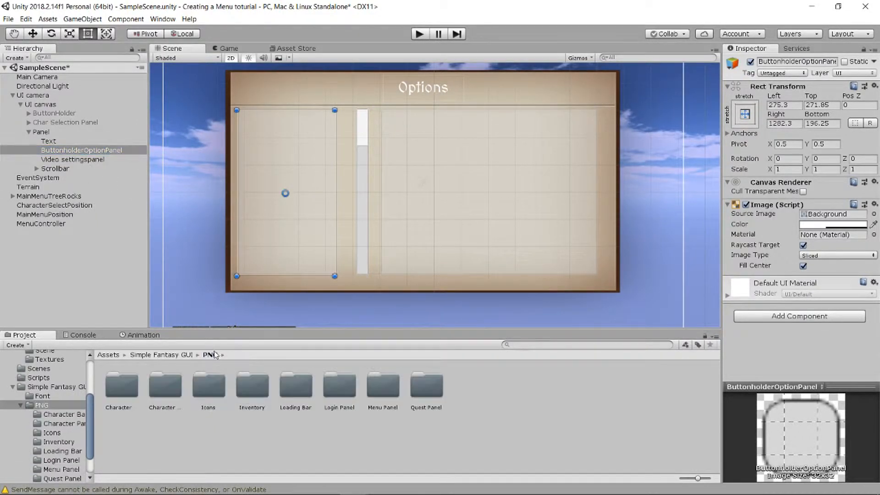
pyautogui.click(252, 393)
pyautogui.doubleClick(252, 393)
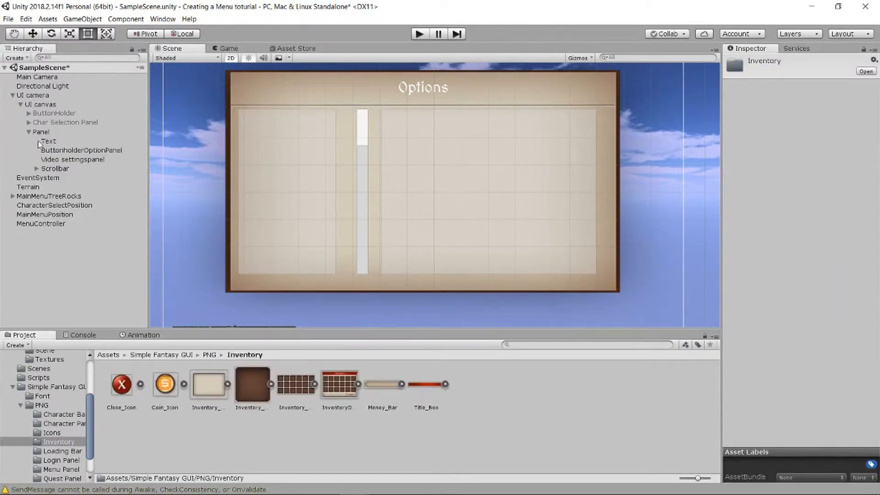
pyautogui.click(66, 150)
pyautogui.moveTo(266, 388); pyautogui.dragTo(832, 224)
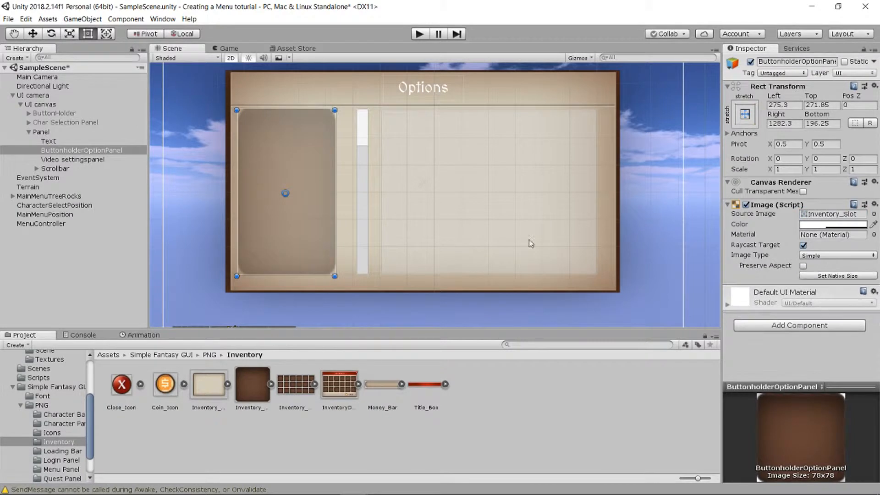
pyautogui.click(820, 224)
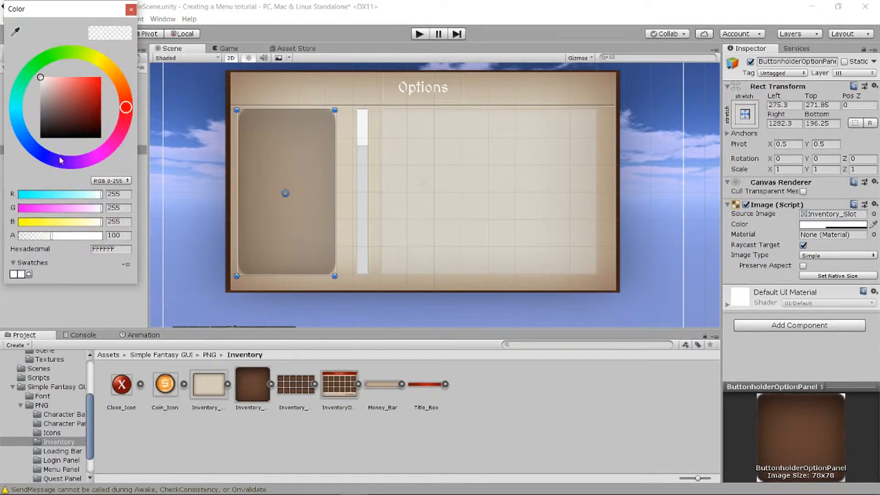
pyautogui.click(57, 236)
pyautogui.moveTo(57, 239); pyautogui.dragTo(116, 239)
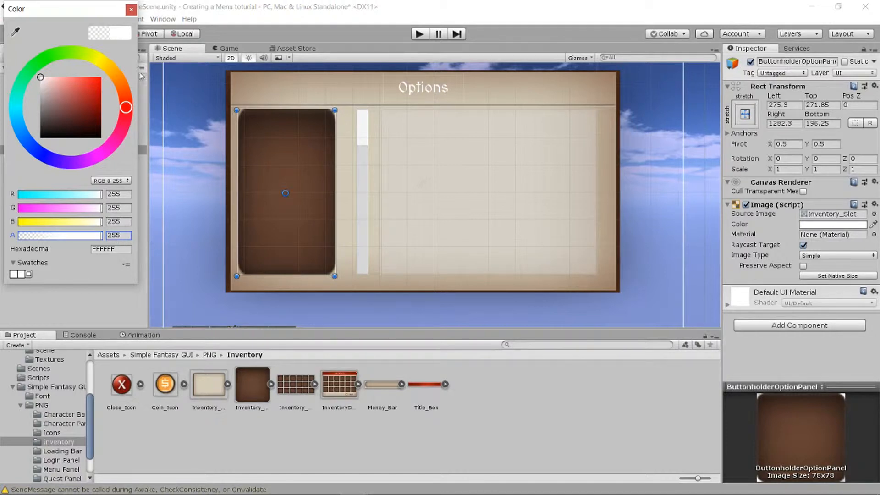
pyautogui.click(131, 9)
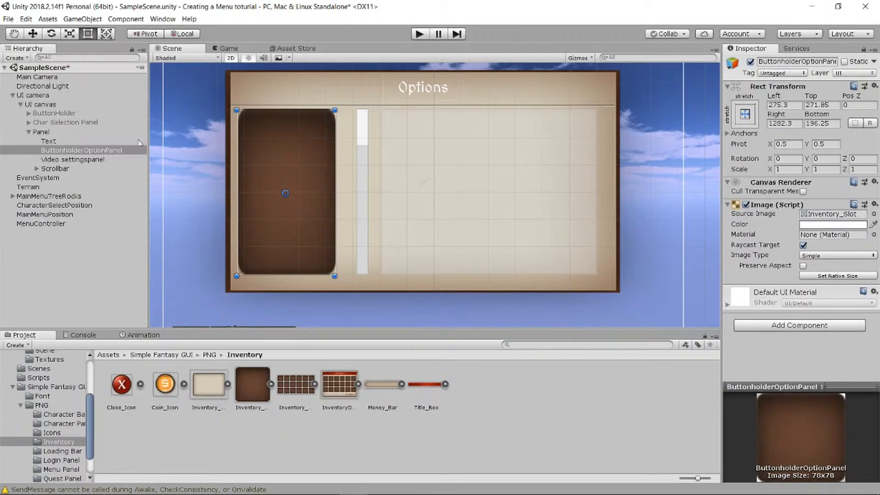
# - Assign the Inventory_Slot sprite to Video settingspanel and set its image color alpha to 255
pyautogui.click(71, 161)
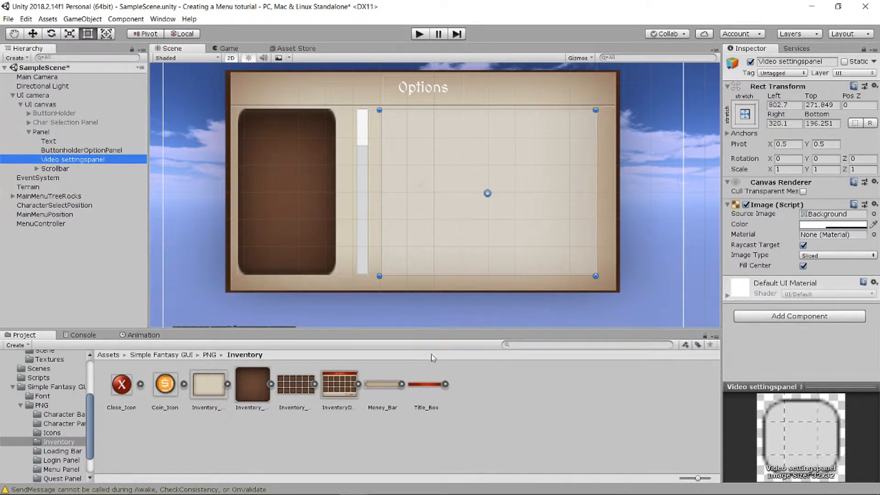
pyautogui.moveTo(251, 390); pyautogui.dragTo(833, 215)
pyautogui.click(832, 224)
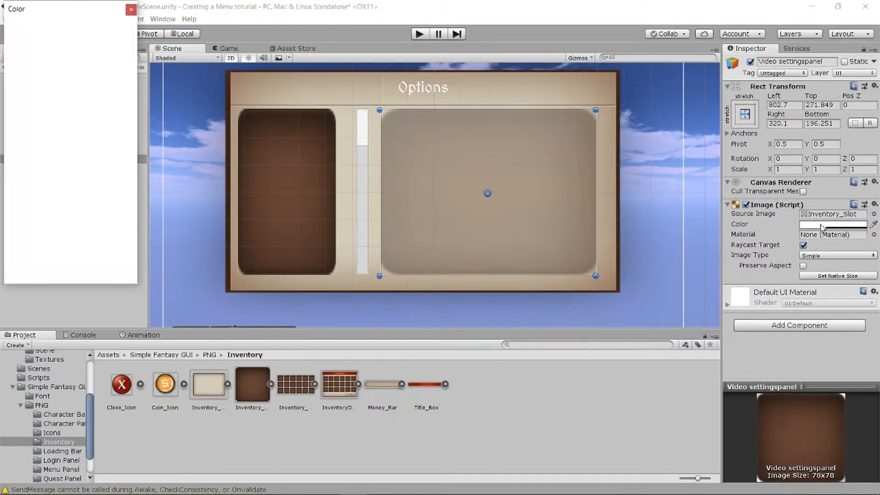
pyautogui.moveTo(54, 238); pyautogui.dragTo(137, 240)
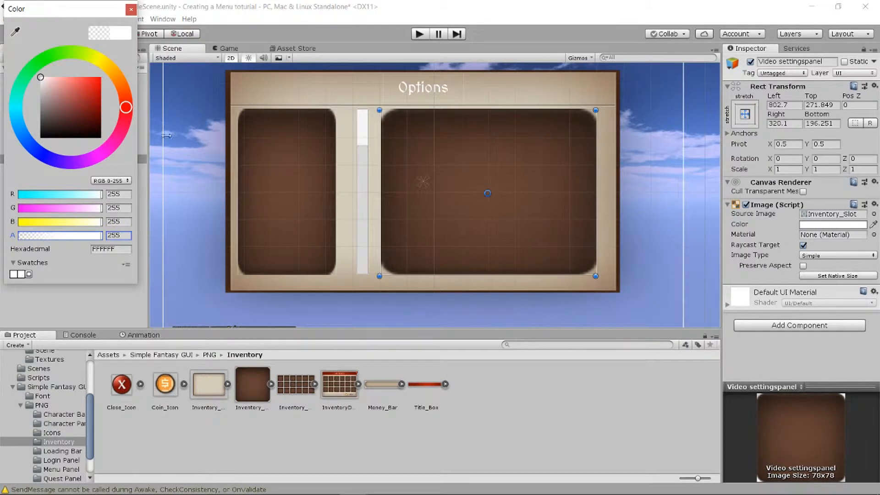
pyautogui.click(131, 9)
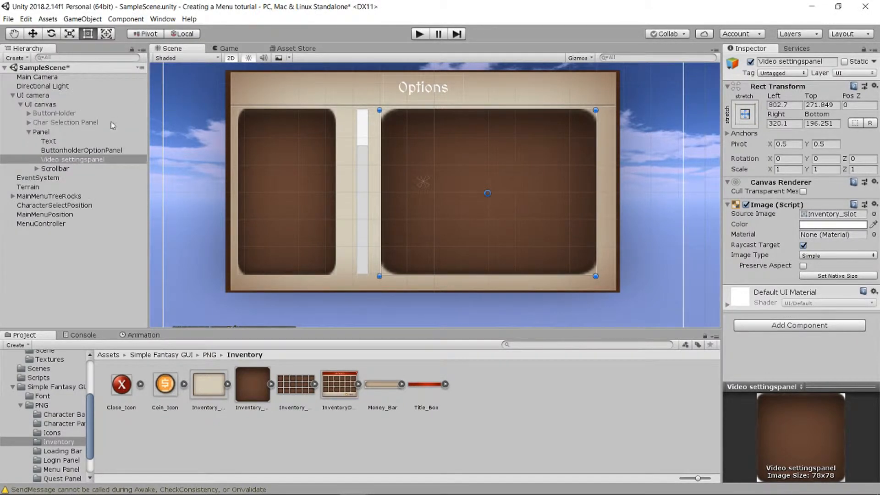
# - Set the Scrollbar's source image to the Title_Box sprite
pyautogui.click(64, 168)
pyautogui.click(37, 169)
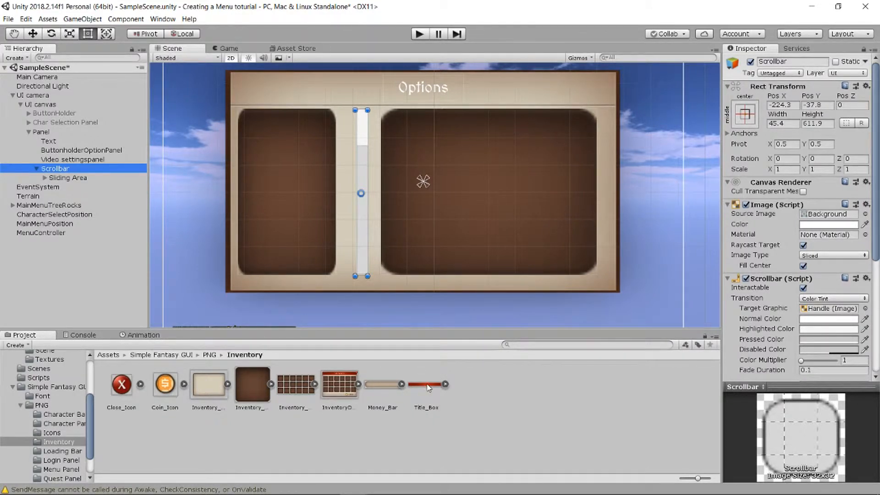
pyautogui.moveTo(426, 388); pyautogui.dragTo(820, 218)
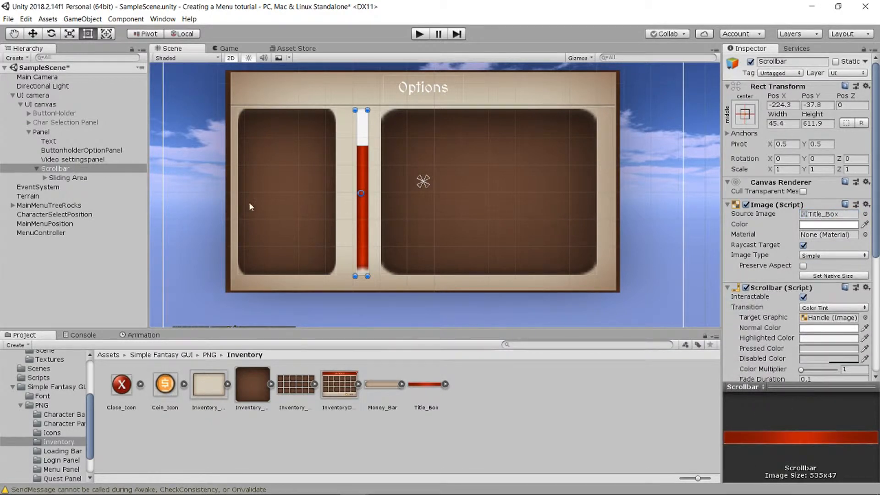
# - Set the scrollbar Handle's source image to Title_Box and tint it dark greyish brown, hex 634D4D
pyautogui.click(45, 178)
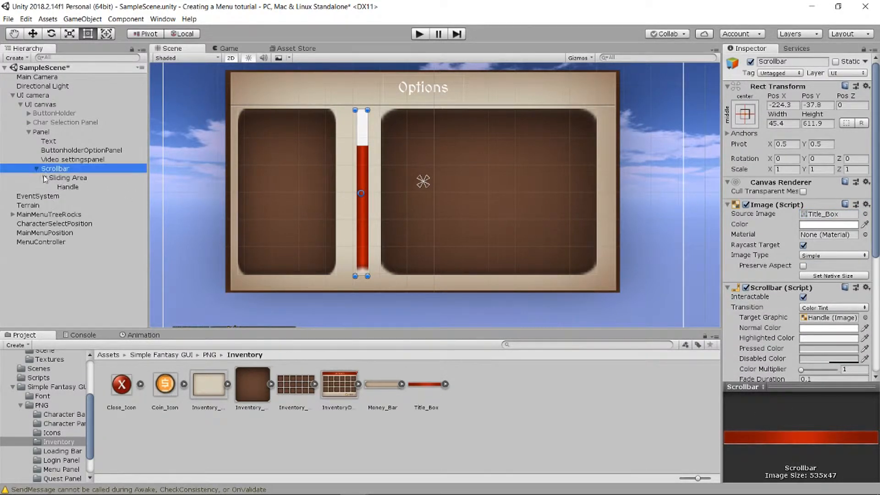
pyautogui.click(68, 187)
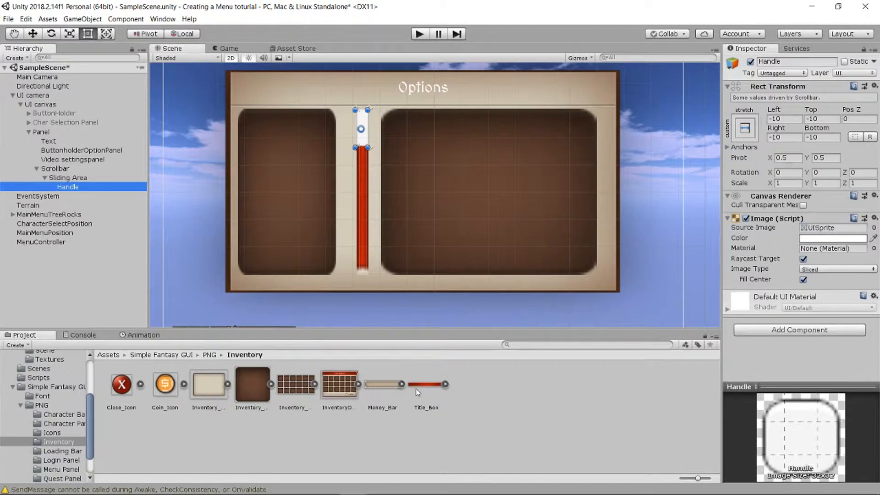
pyautogui.moveTo(417, 390); pyautogui.dragTo(838, 234)
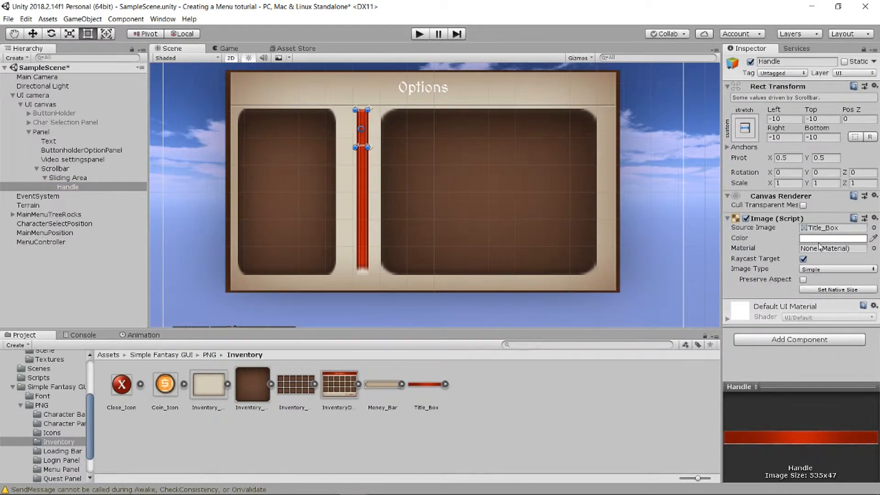
pyautogui.click(808, 239)
pyautogui.moveTo(54, 133)
pyautogui.mouseDown()
pyautogui.moveTo(55, 109)
pyautogui.moveTo(54, 116)
pyautogui.mouseUp()
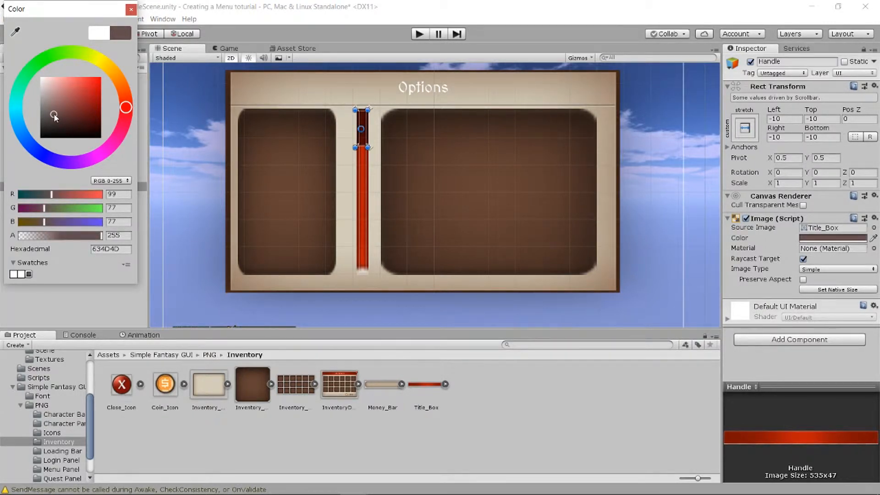
pyautogui.click(131, 10)
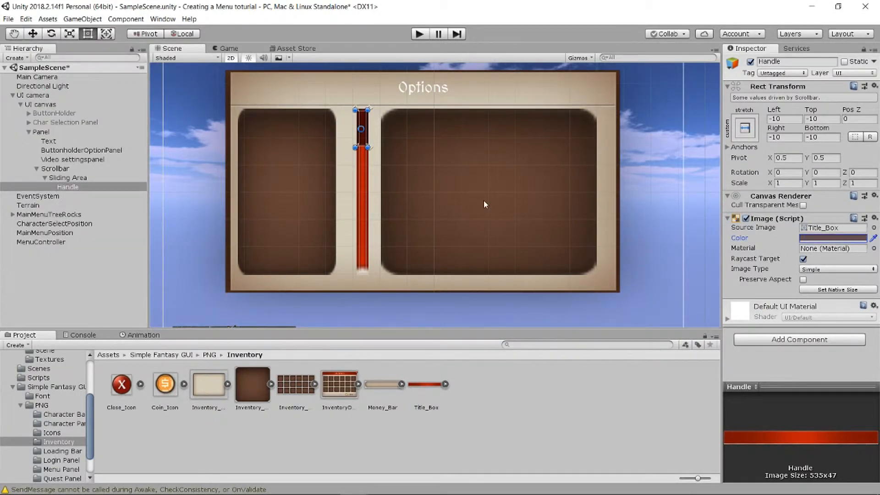
# - Add a UI Button as a child of ButtonholderOptionPanel
pyautogui.click(483, 200)
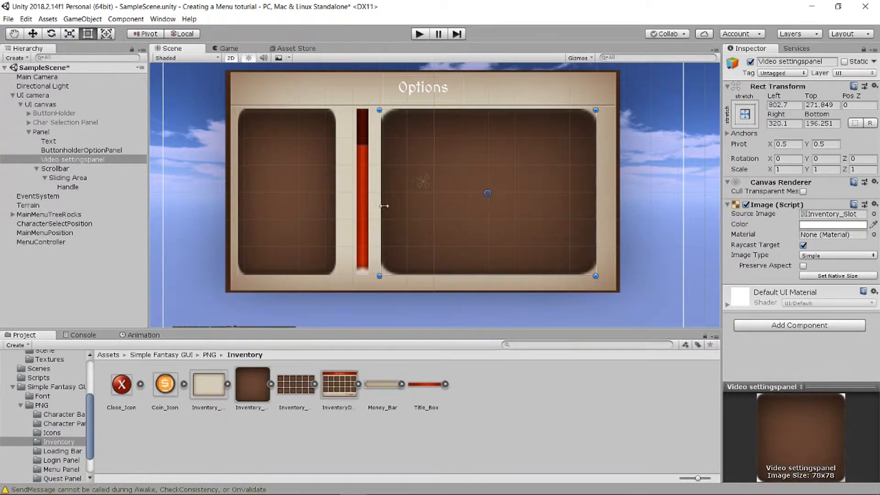
pyautogui.scroll(1, 506, 131)
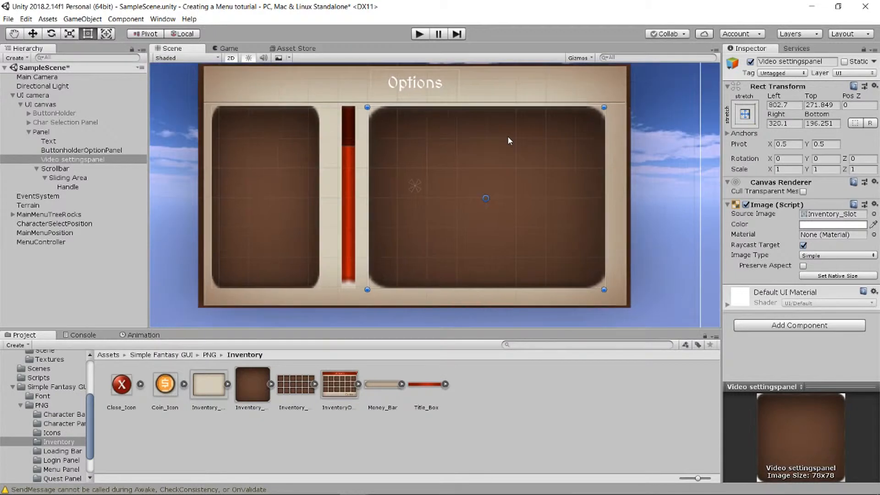
pyautogui.click(59, 150)
pyautogui.click(57, 142)
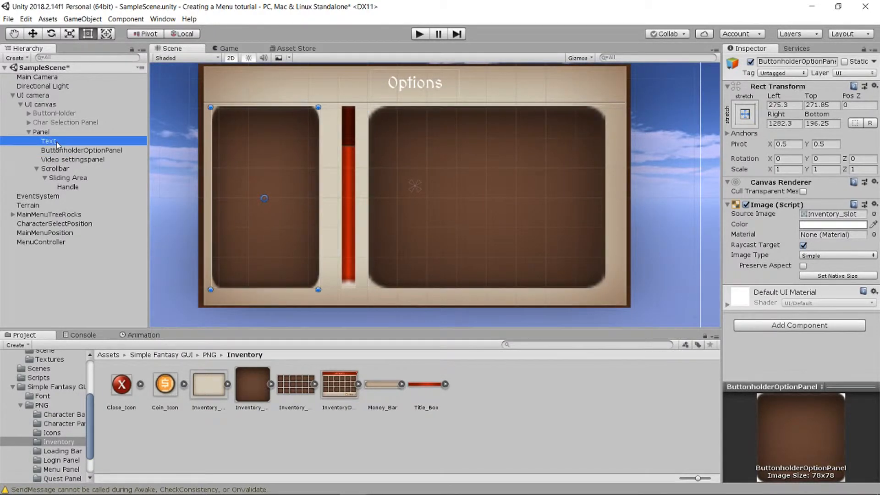
pyautogui.click(60, 151)
pyautogui.click(37, 169)
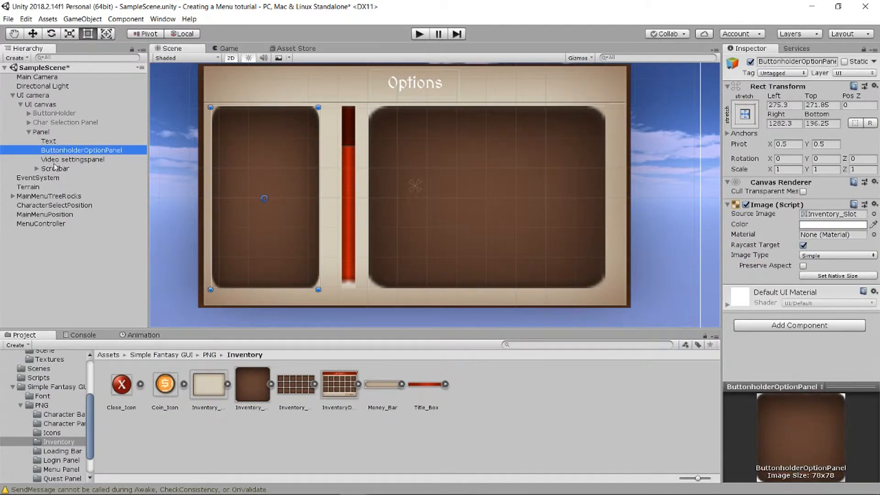
pyautogui.rightClick(85, 153)
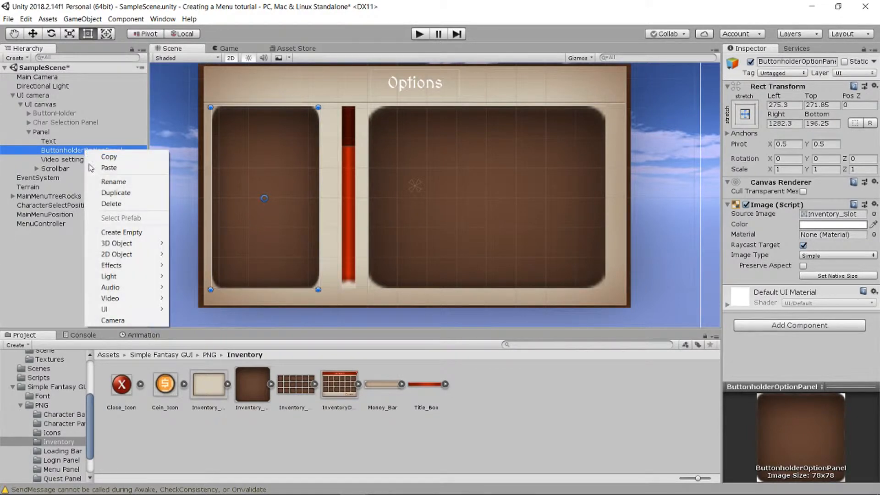
pyautogui.moveTo(124, 310)
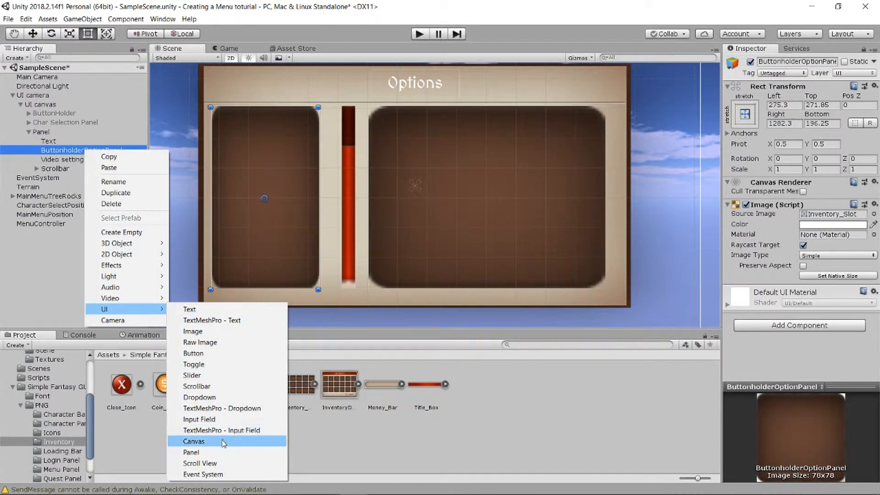
pyautogui.click(195, 354)
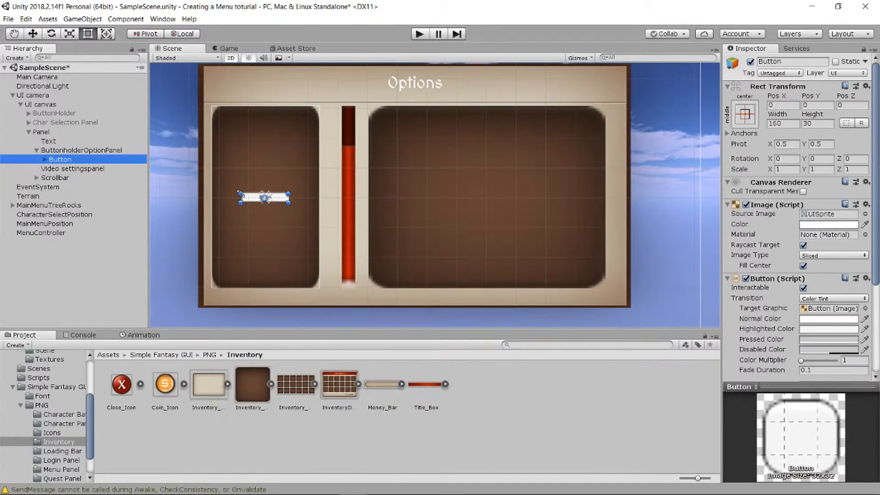
# - Change the label text of the new button in ButtonholderOptionPanel to "Video"
pyautogui.click(45, 159)
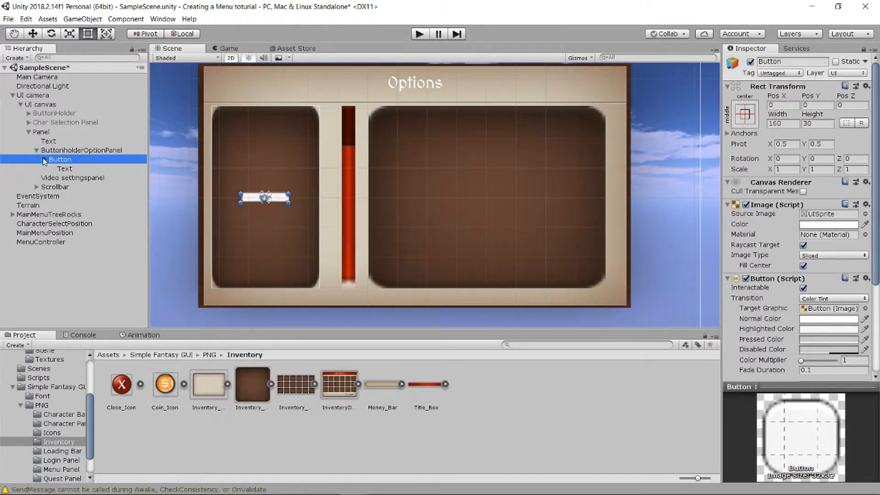
pyautogui.click(70, 169)
pyautogui.click(757, 221)
pyautogui.write('Video')
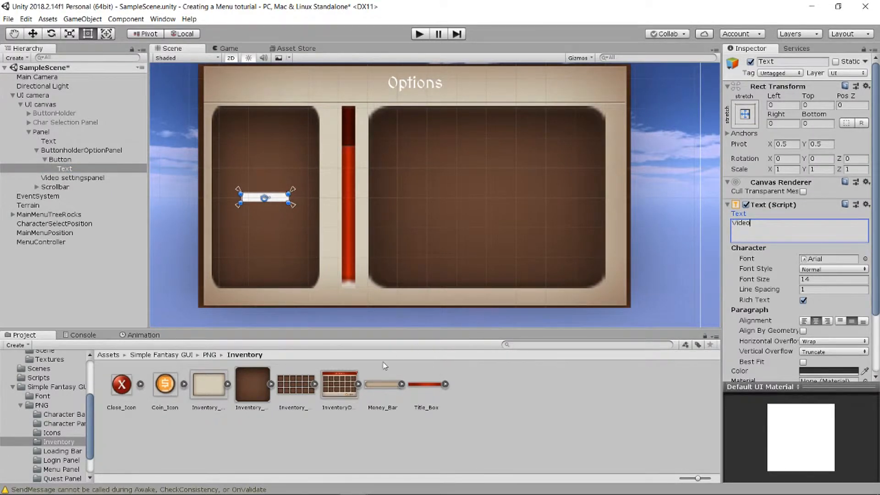
# - Set the Video button's source image to the red Button sprite from the PNG/Menu Panel folder
pyautogui.click(209, 355)
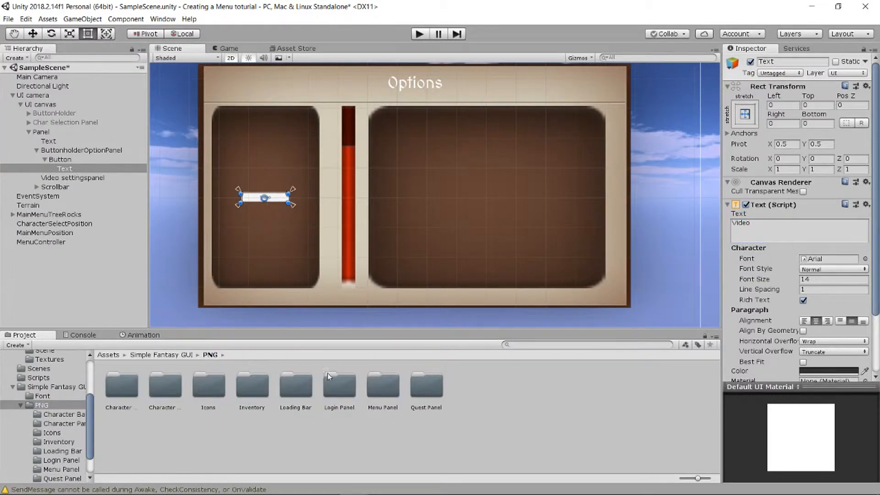
pyautogui.doubleClick(383, 387)
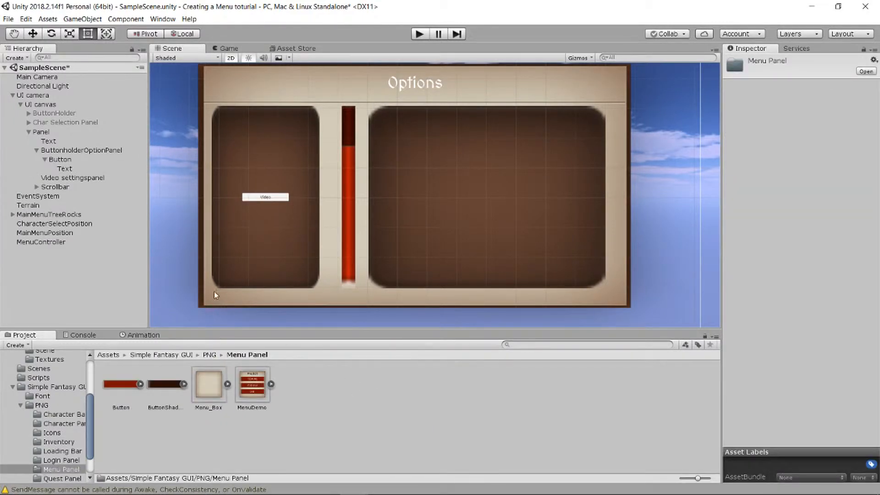
pyautogui.click(61, 151)
pyautogui.click(60, 159)
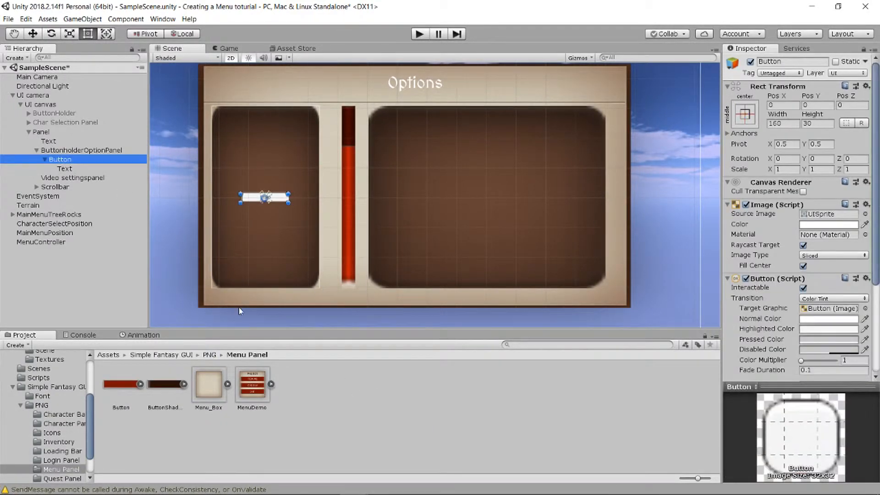
pyautogui.moveTo(127, 390); pyautogui.dragTo(827, 217)
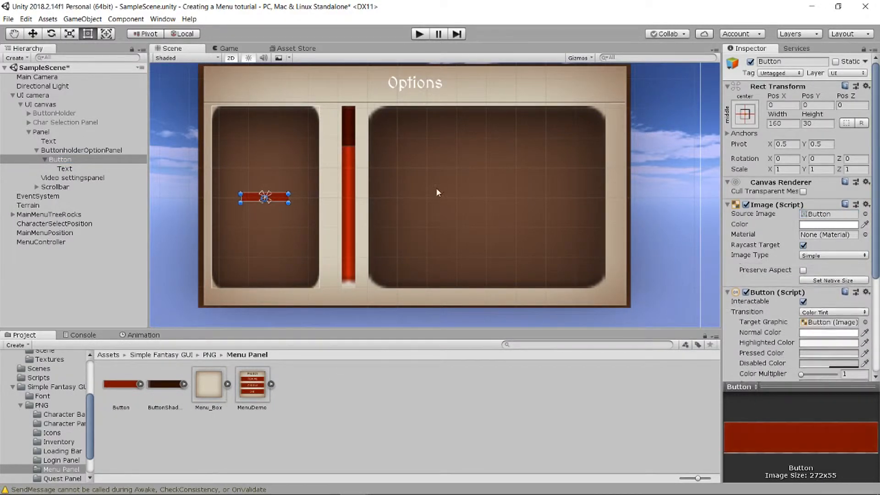
# - Undo the red Button sprite and set the Video button's source image to the dark-edged LoginButton sprite from the PNG/Login Panel folder
pyautogui.hotkey('ctrl', 'z')
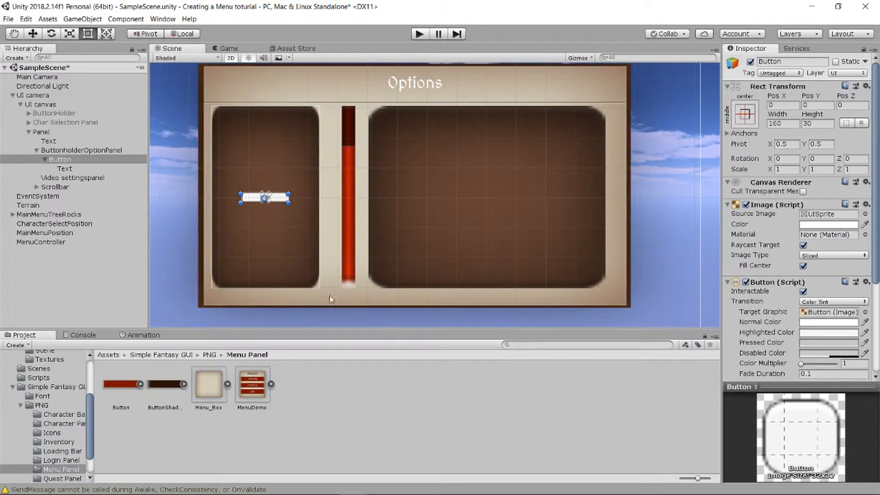
pyautogui.click(209, 354)
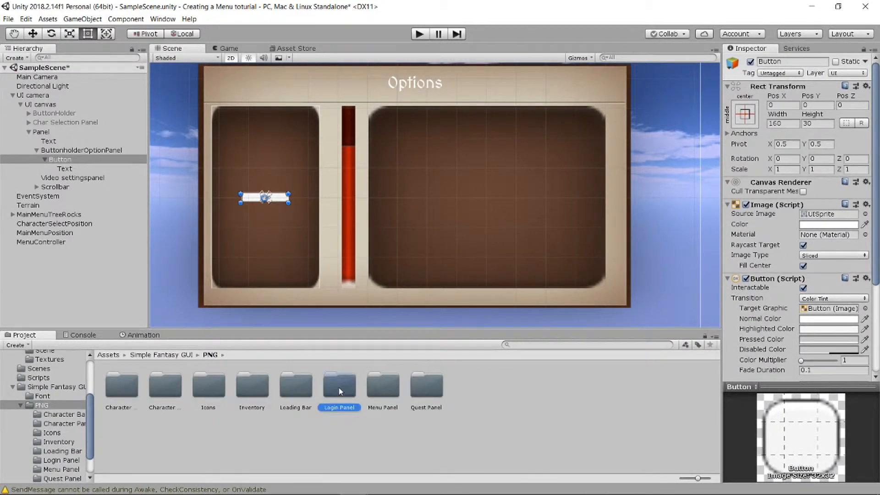
pyautogui.doubleClick(338, 387)
pyautogui.click(64, 160)
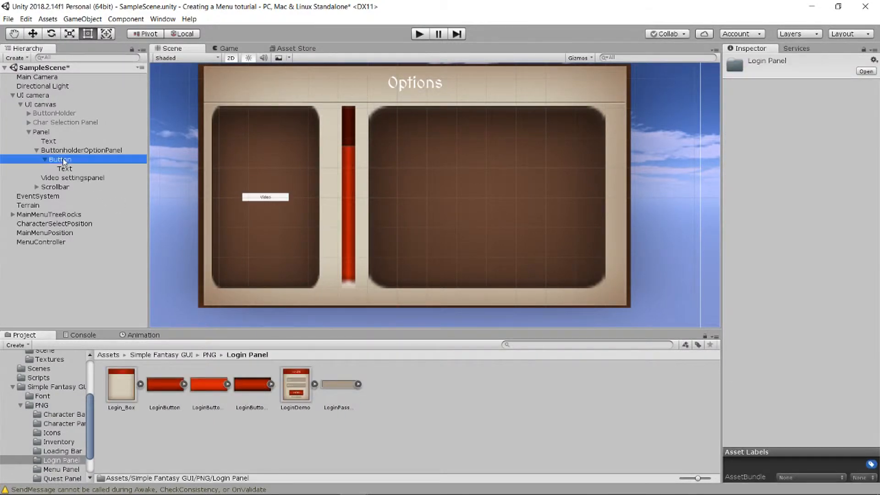
pyautogui.moveTo(253, 388); pyautogui.dragTo(824, 214)
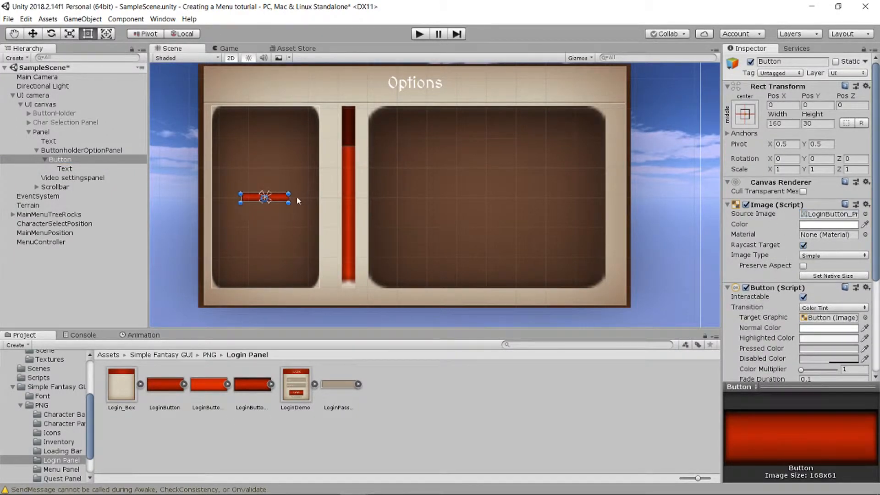
# - Enlarge the Video button to about 299 wide by 67 high so it nearly spans the brown category panel
pyautogui.moveTo(289, 194); pyautogui.dragTo(294, 188)
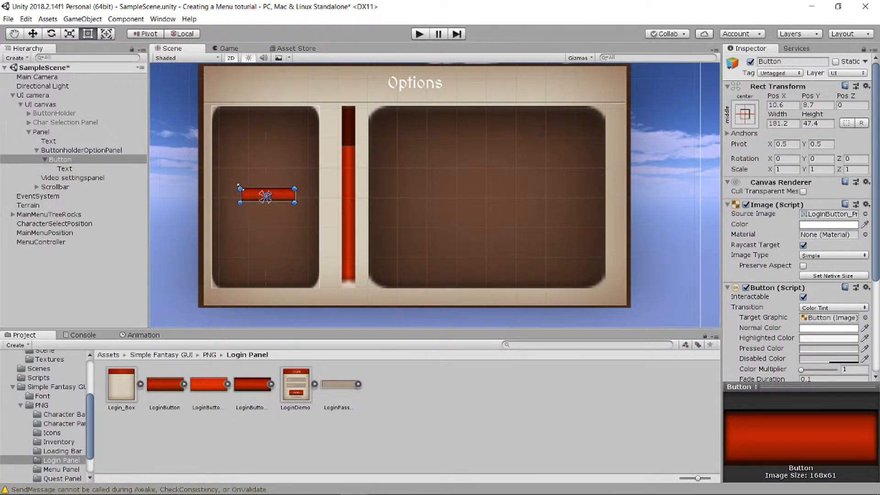
pyautogui.moveTo(239, 187); pyautogui.dragTo(234, 182)
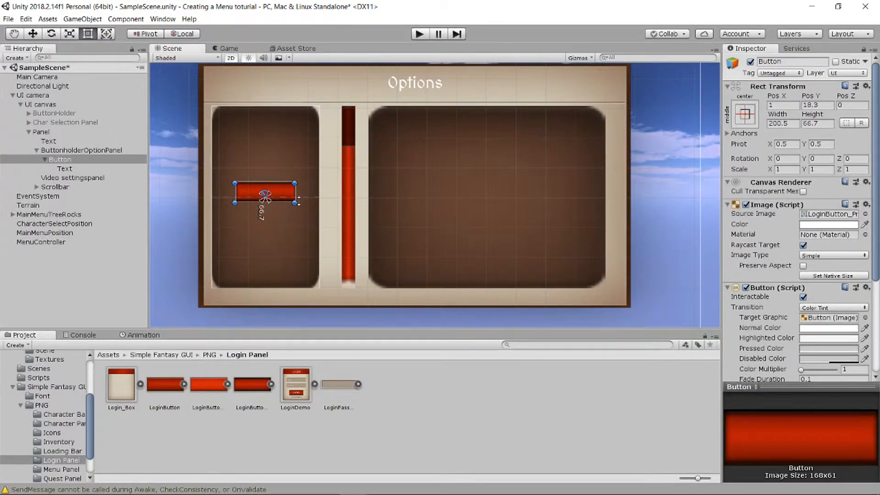
pyautogui.moveTo(294, 193); pyautogui.dragTo(308, 195)
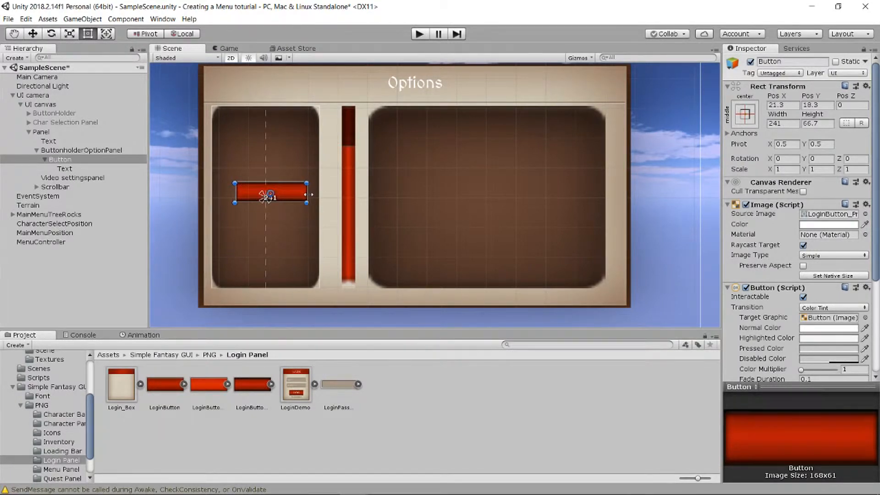
pyautogui.moveTo(238, 194); pyautogui.dragTo(218, 194)
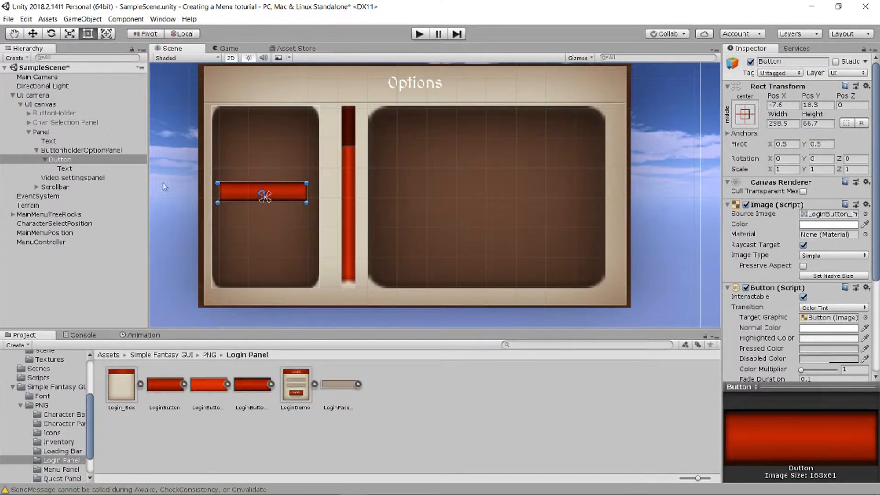
# - Set the Video label's text color to white, hex FFFFFF, and its font size to 40
pyautogui.click(64, 169)
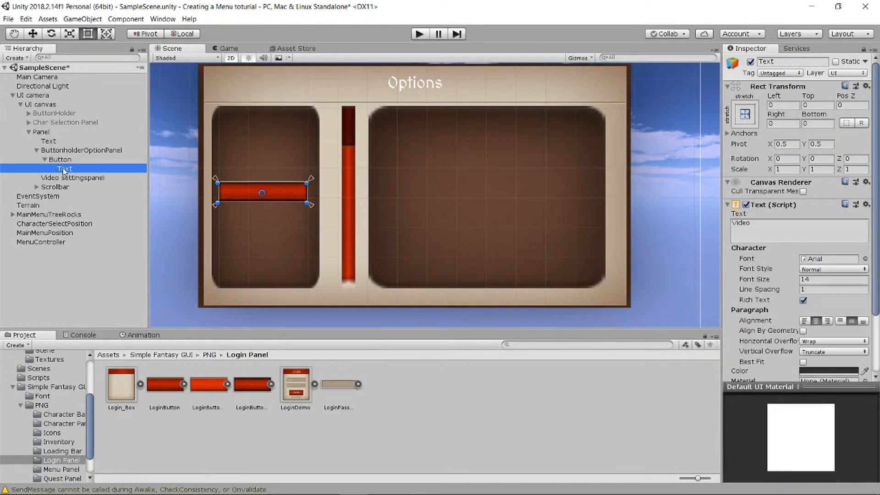
pyautogui.scroll(-3, 860, 292)
pyautogui.click(828, 303)
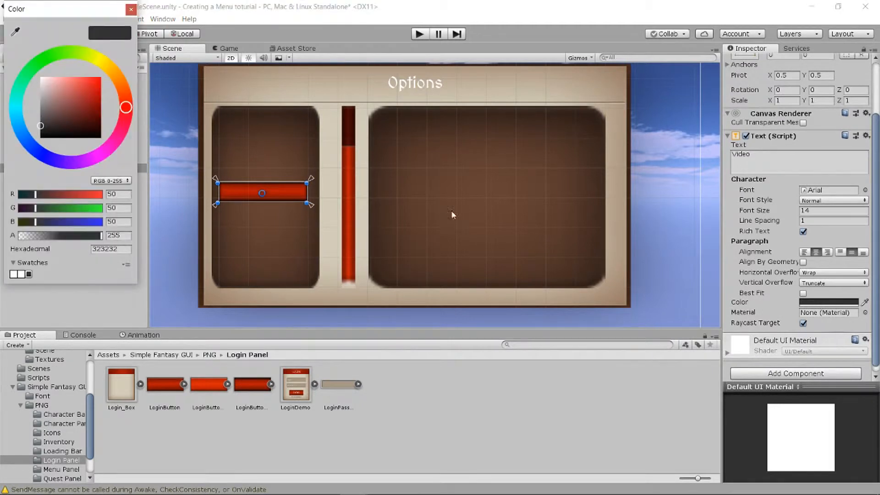
pyautogui.moveTo(63, 92); pyautogui.dragTo(26, 70)
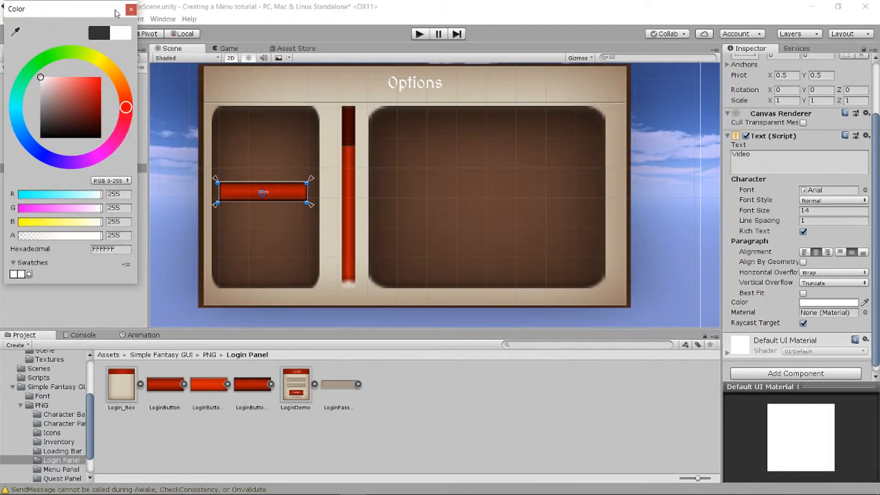
pyautogui.click(130, 10)
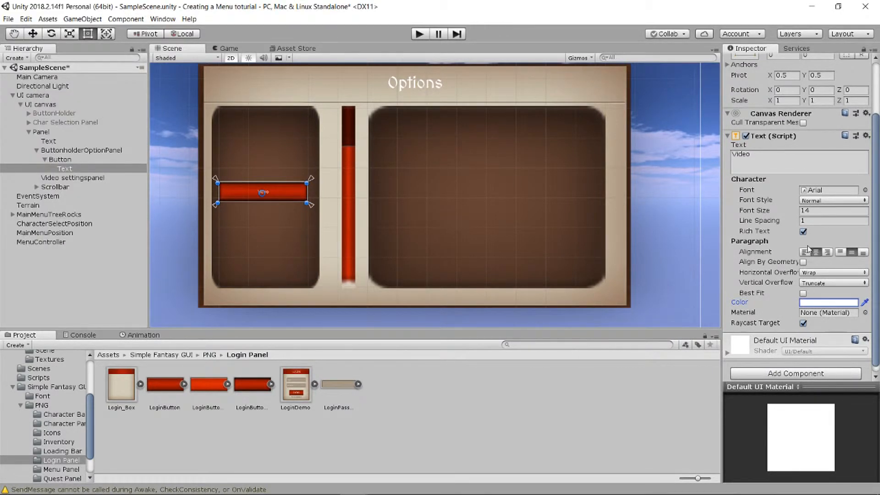
pyautogui.click(813, 210)
pyautogui.write('40')
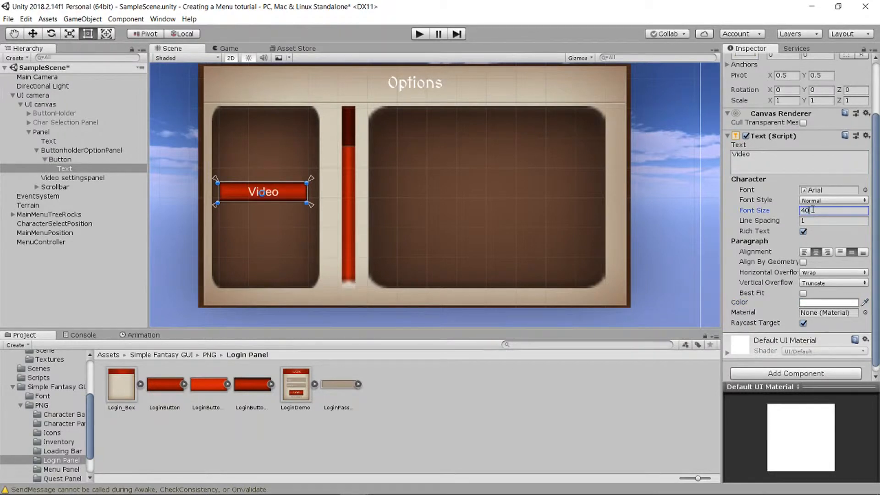
# - Add a Shadow component to the Video button's Text object
pyautogui.click(98, 159)
pyautogui.click(45, 159)
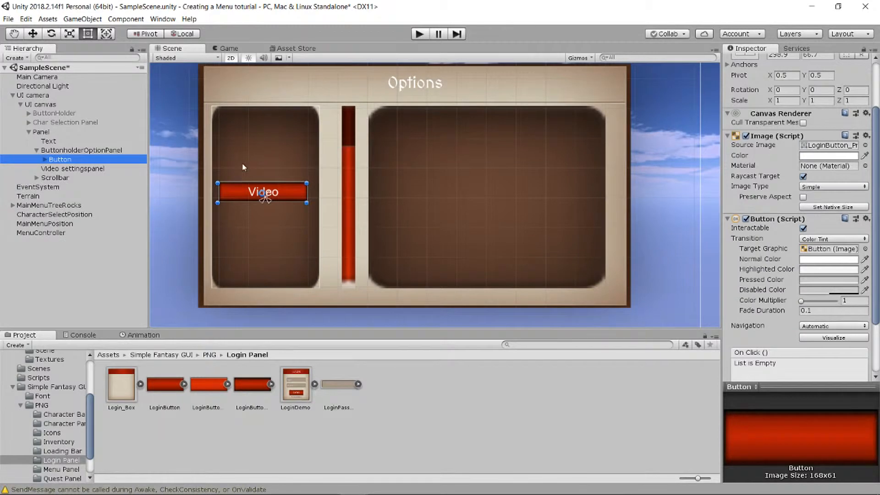
pyautogui.click(44, 159)
pyautogui.click(65, 168)
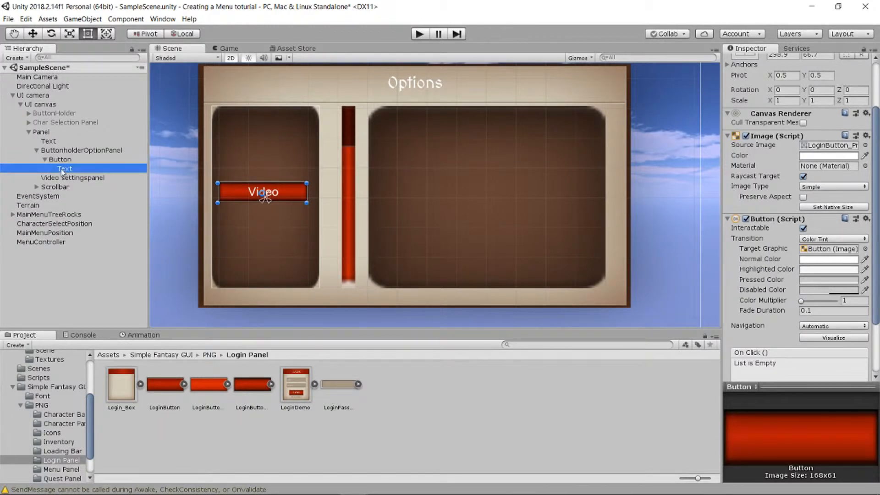
pyautogui.scroll(-1, 793, 363)
pyautogui.click(795, 366)
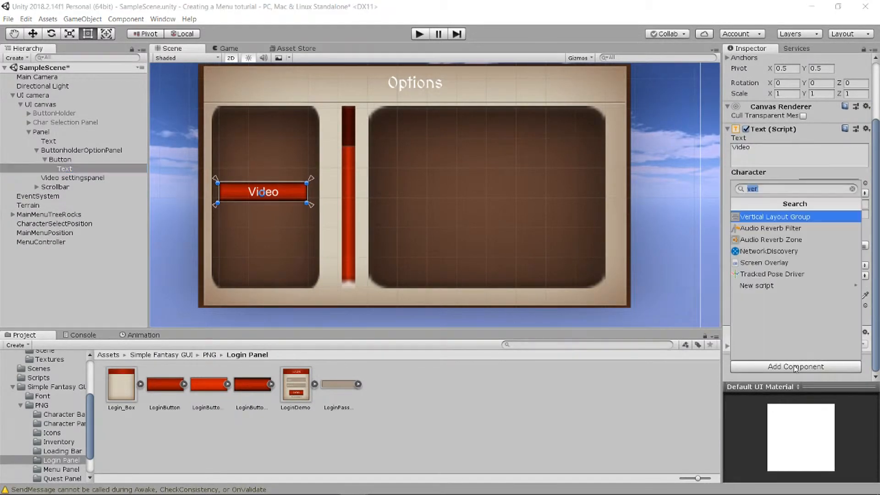
pyautogui.write('shadow')
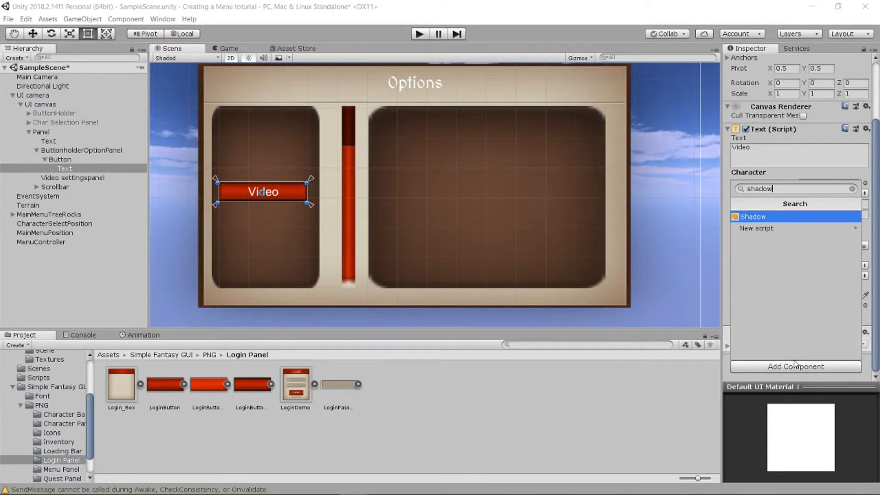
pyautogui.press('Return')
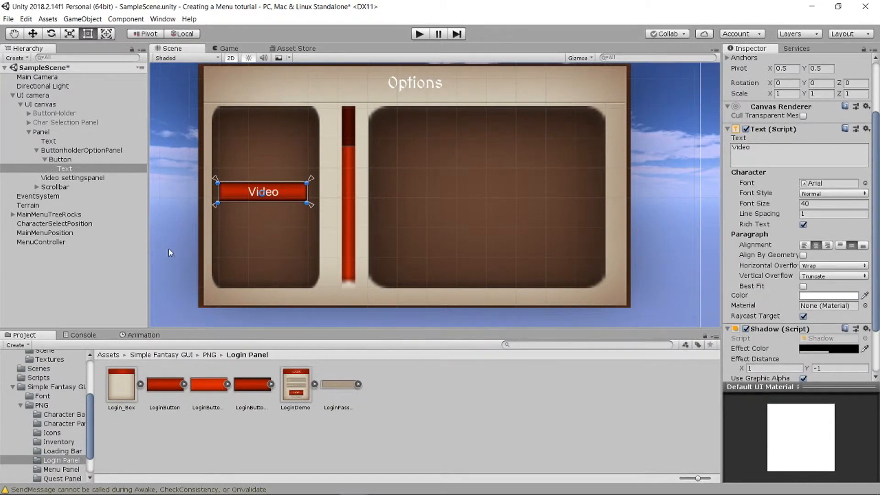
# - Add a Shadow component to the Options title text
pyautogui.click(58, 142)
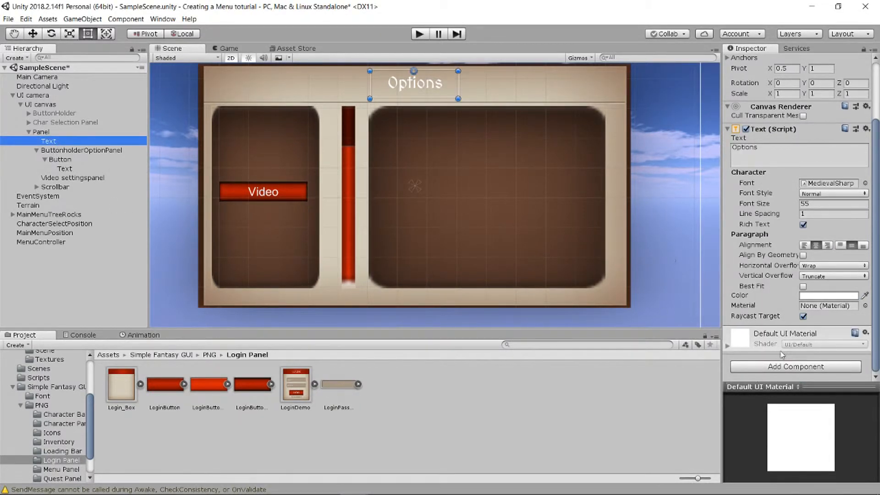
pyautogui.click(790, 366)
pyautogui.write('shadow')
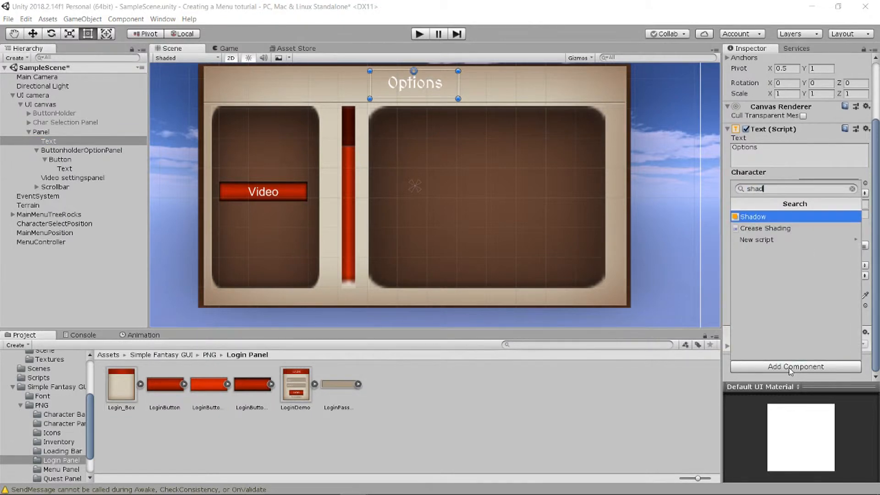
pyautogui.press('Return')
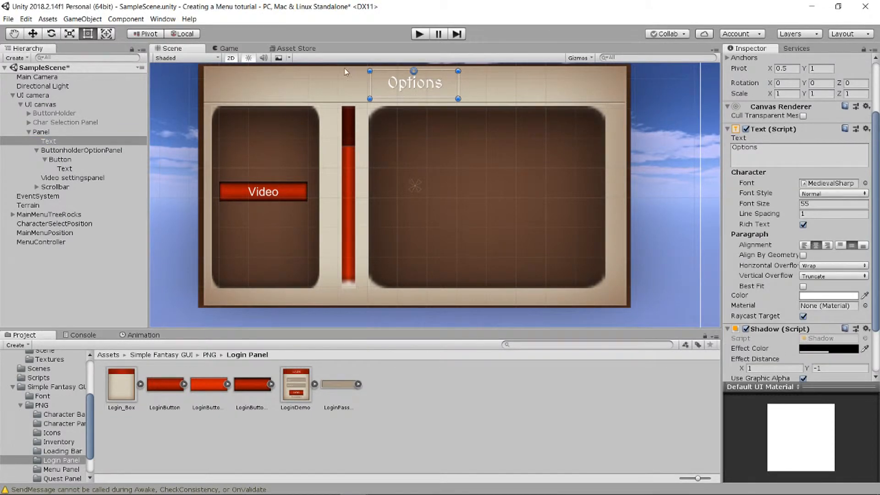
# - Try an effect distance of X 5 and Y -5 on the Options title's shadow, and reset it to X 1 and Y -1
pyautogui.scroll(10, 426, 89)
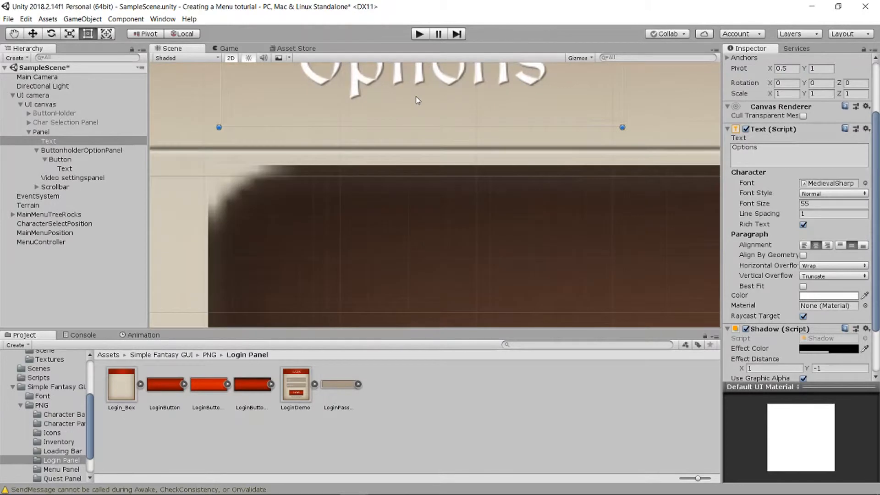
pyautogui.scroll(2, 418, 100)
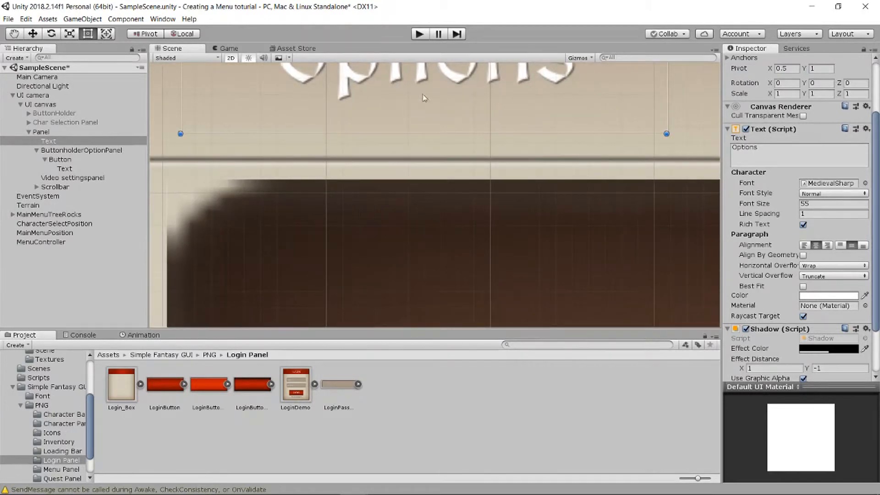
pyautogui.scroll(-5, 425, 90)
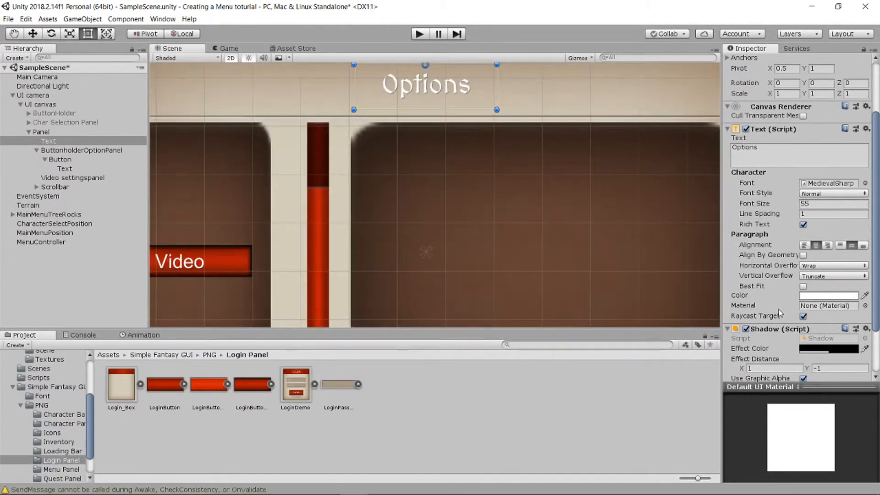
pyautogui.scroll(-3, 775, 308)
pyautogui.click(755, 305)
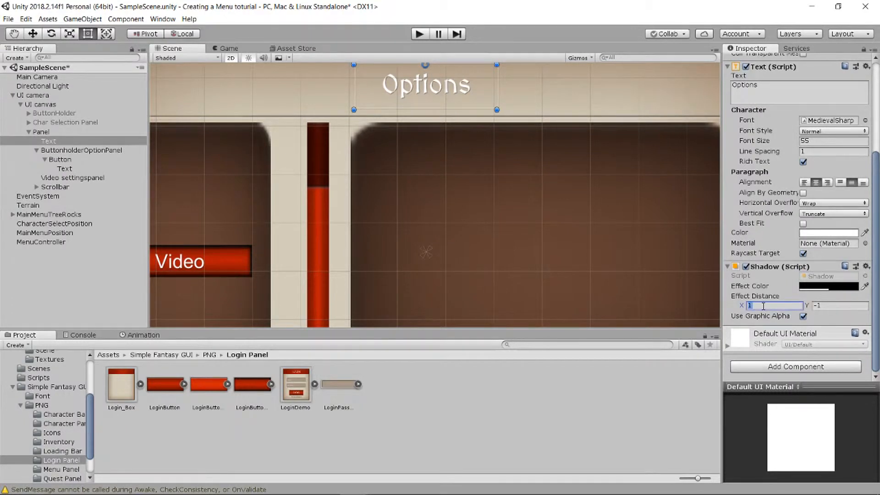
pyautogui.write('5')
pyautogui.click(830, 306)
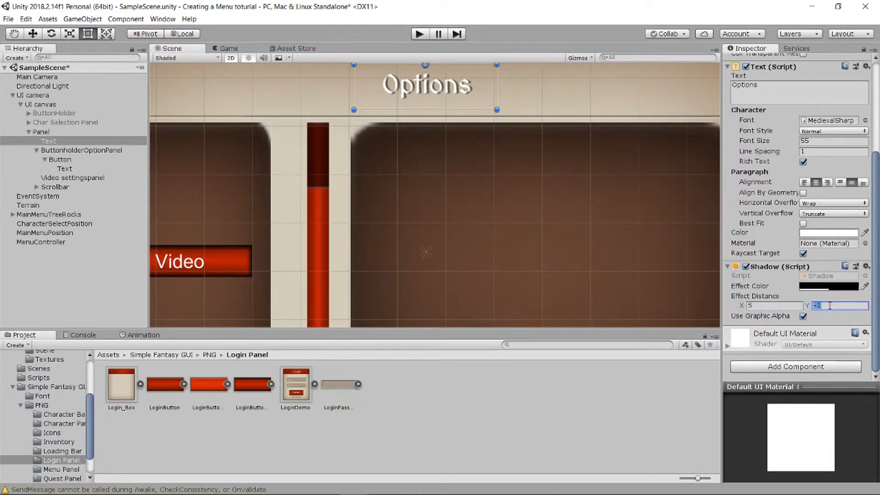
pyautogui.write('-5')
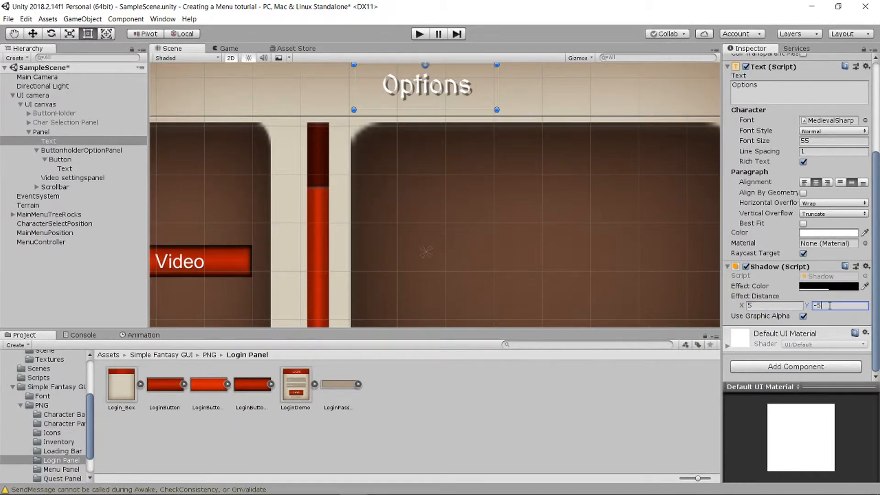
pyautogui.press('BackSpace')
pyautogui.write('1')
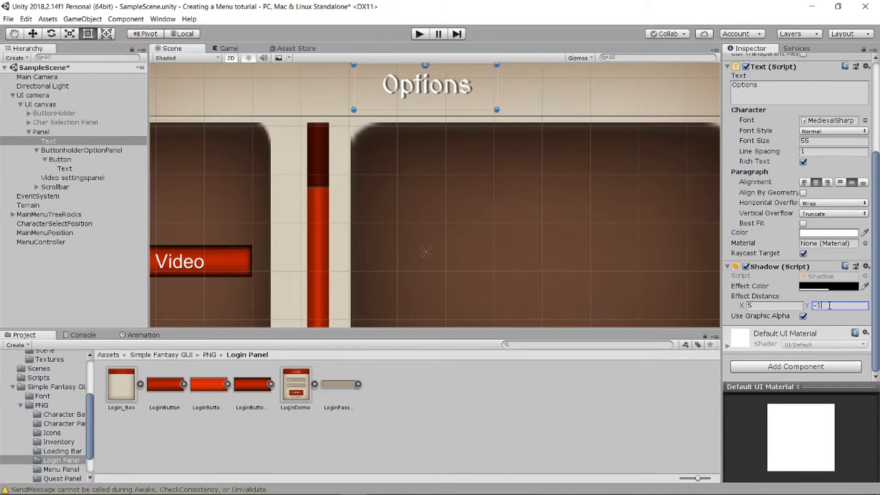
pyautogui.click(760, 307)
pyautogui.write('1')
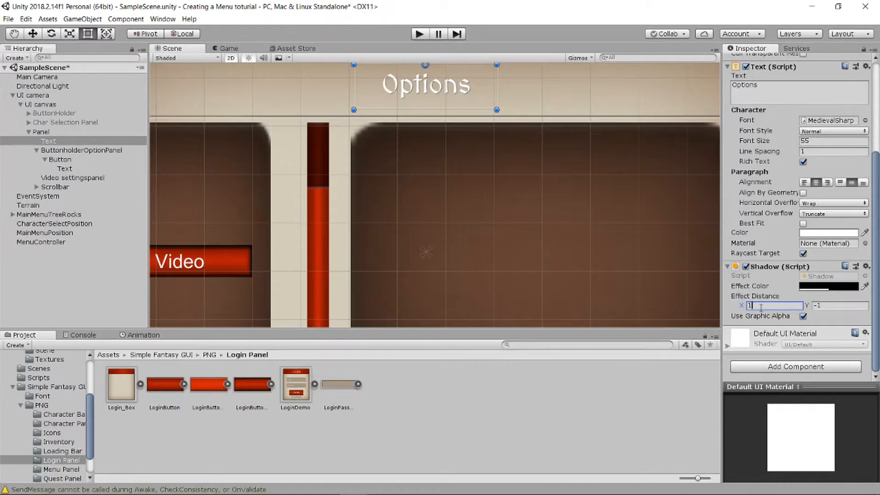
pyautogui.write('2')
# - Set the effect distance of the Options title's shadow to X 2 and Y -2
pyautogui.press('Tab')
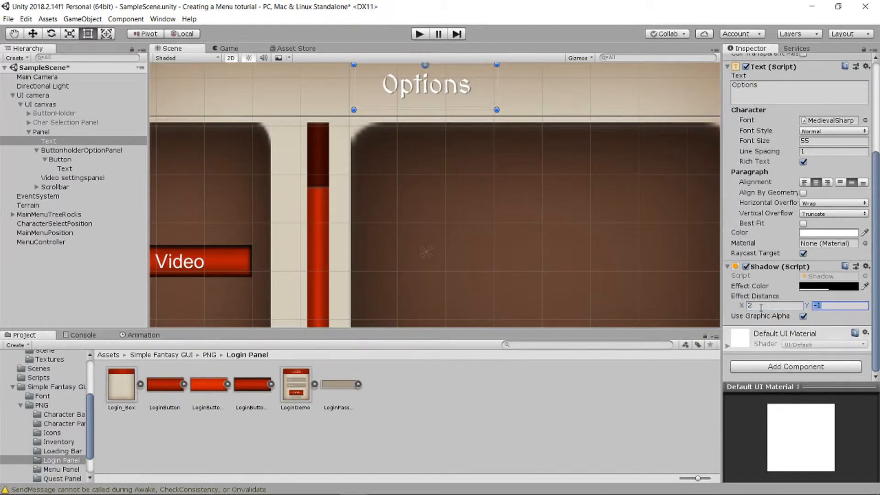
pyautogui.write('-2')
pyautogui.scroll(-5, 447, 252)
# - Rename the Button under ButtonholderOptionPanel to "VideoButton" and collapse its children in the hierarchy
pyautogui.click(59, 151)
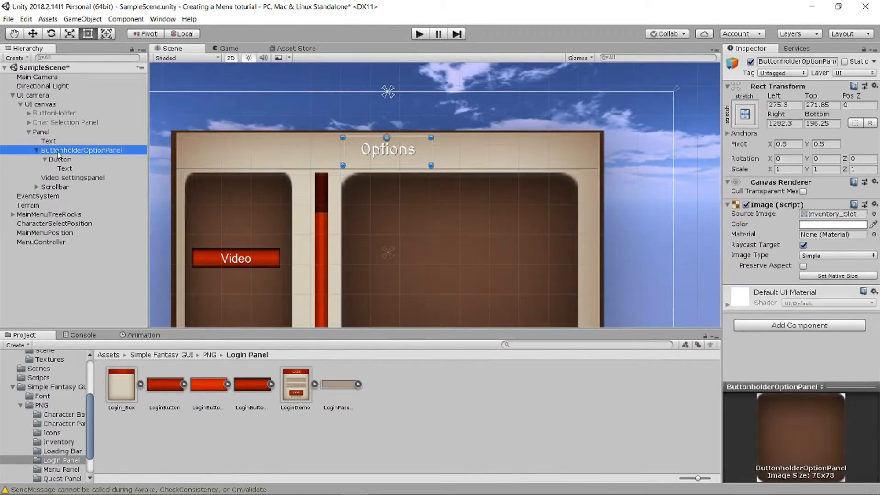
pyautogui.click(64, 159)
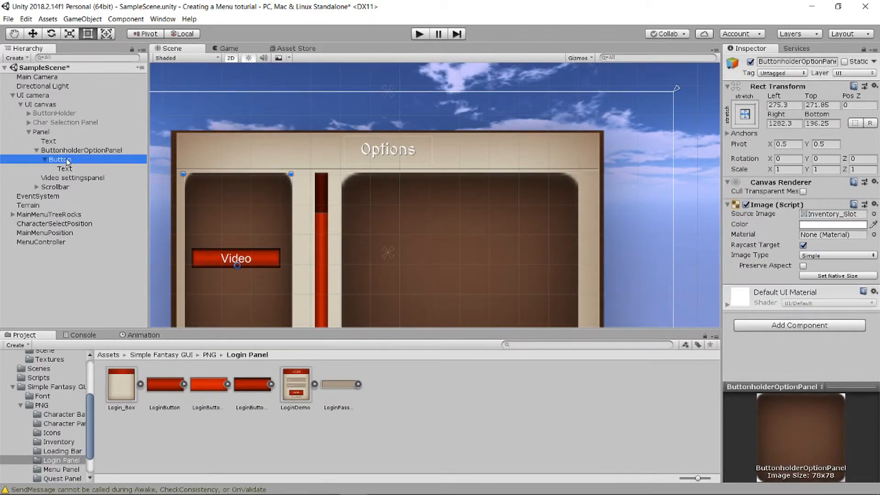
pyautogui.rightClick(67, 159)
pyautogui.click(101, 195)
pyautogui.write('V')
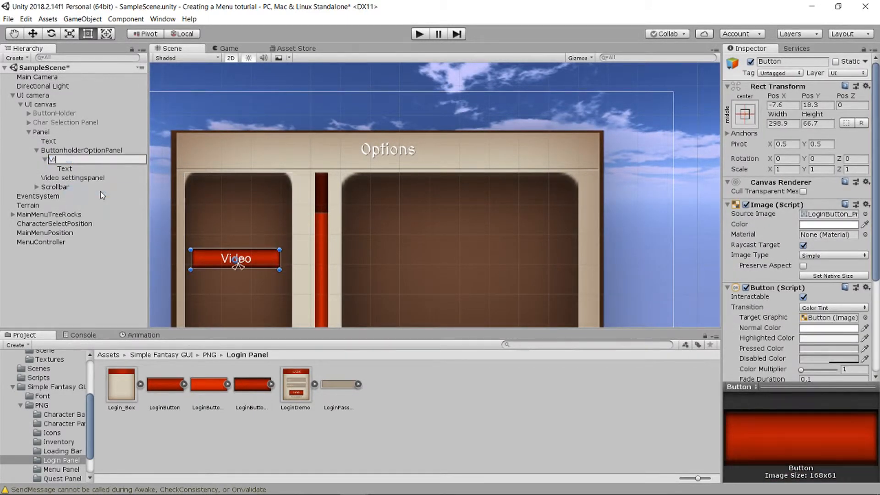
pyautogui.write('ideoButton')
pyautogui.press('Return')
pyautogui.click(45, 160)
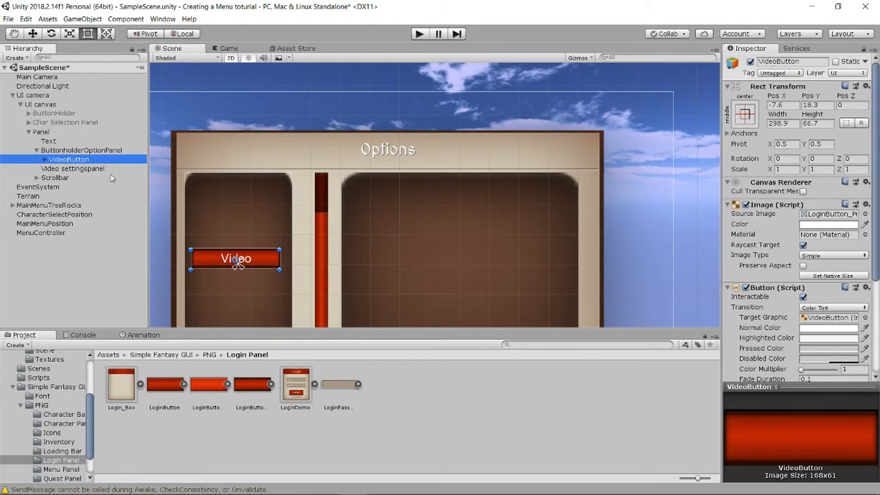
# - Duplicate VideoButton twice inside ButtonholderOptionPanel
pyautogui.click(78, 152)
pyautogui.click(81, 160)
pyautogui.hotkey('ctrl', 'd')
# - Duplicate the video button once more and rename VideoButton (1) to "SoundButton"
pyautogui.hotkey('ctrl', 'd')
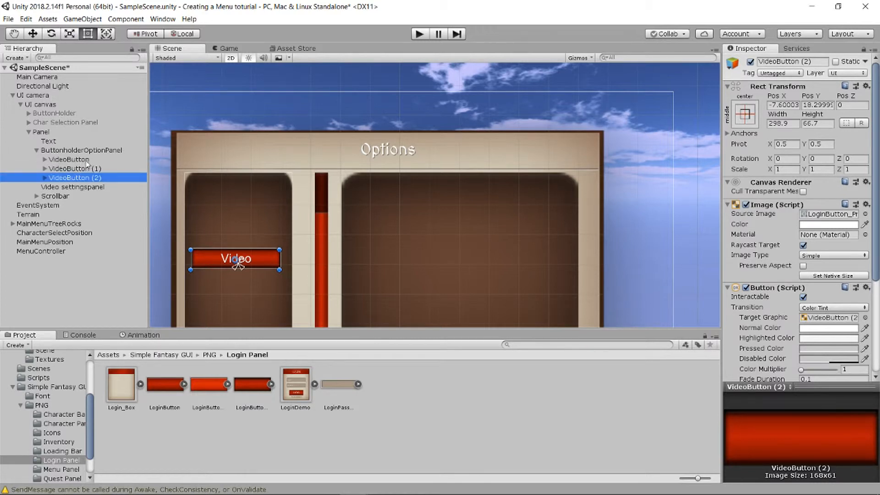
pyautogui.hotkey('ctrl', 'd')
pyautogui.rightClick(85, 168)
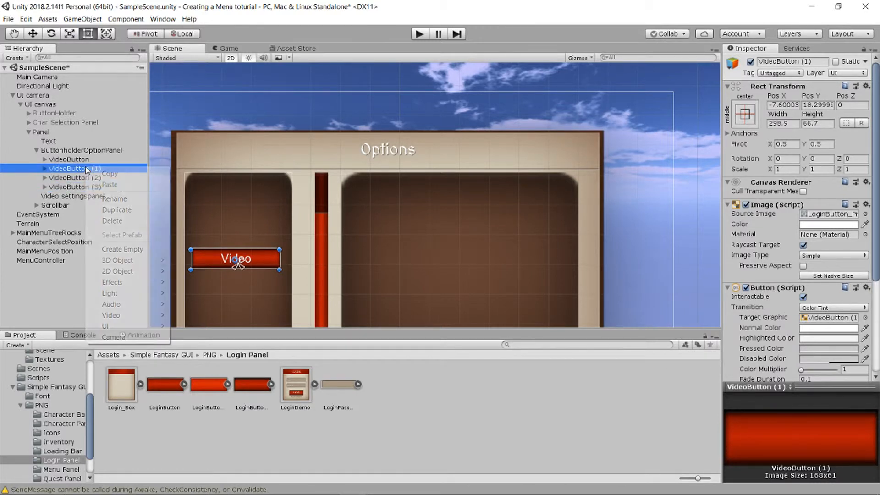
pyautogui.click(118, 195)
pyautogui.write('Sound')
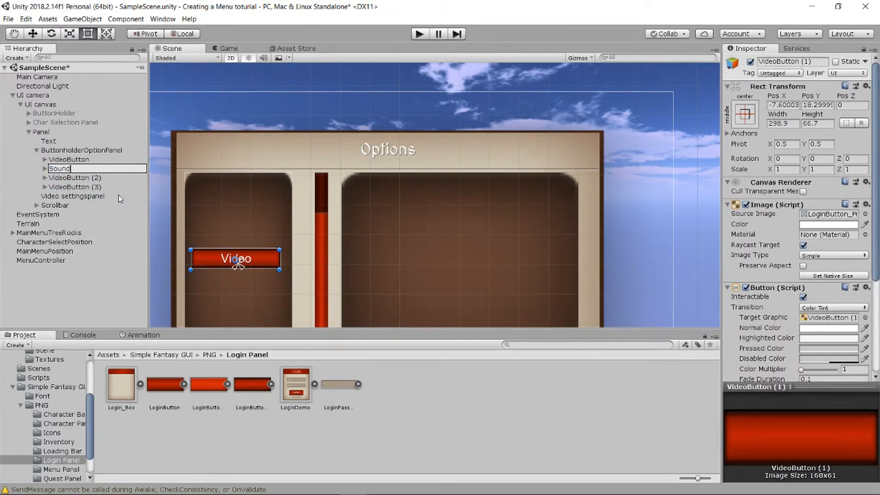
pyautogui.write('Button')
pyautogui.press('Return')
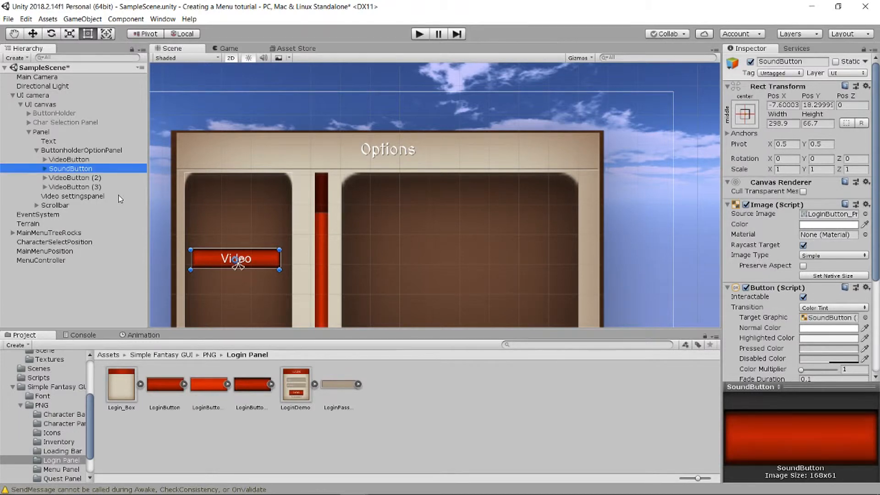
# - Rename VideoButton (2) under ButtonholderOptionPanel to "ControllerButton"
pyautogui.rightClick(114, 179)
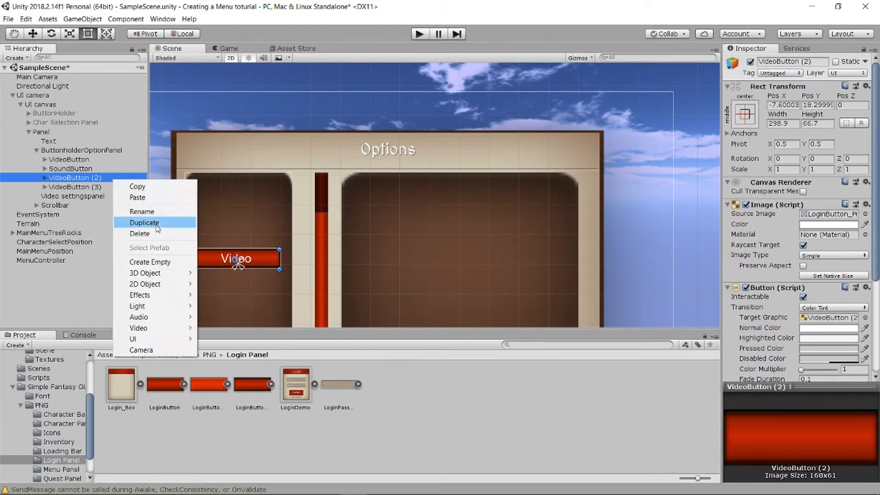
pyautogui.click(156, 211)
pyautogui.write('Contr')
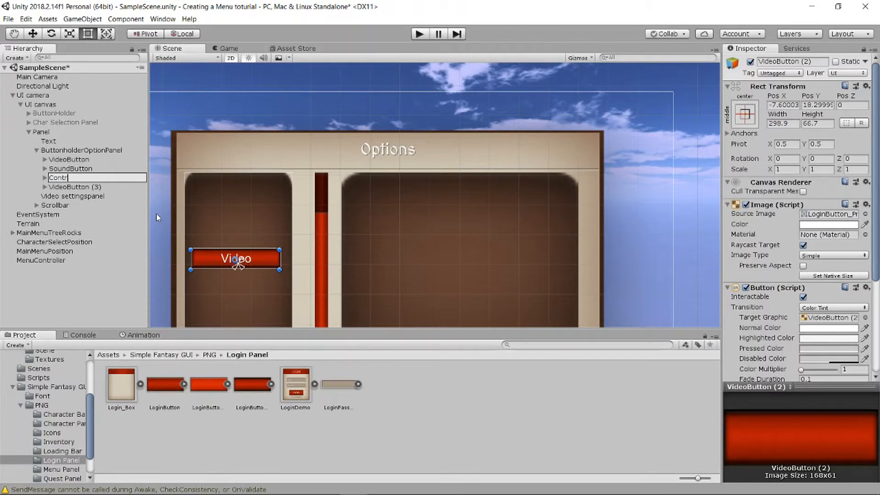
pyautogui.write('ollerButton')
pyautogui.press('Return')
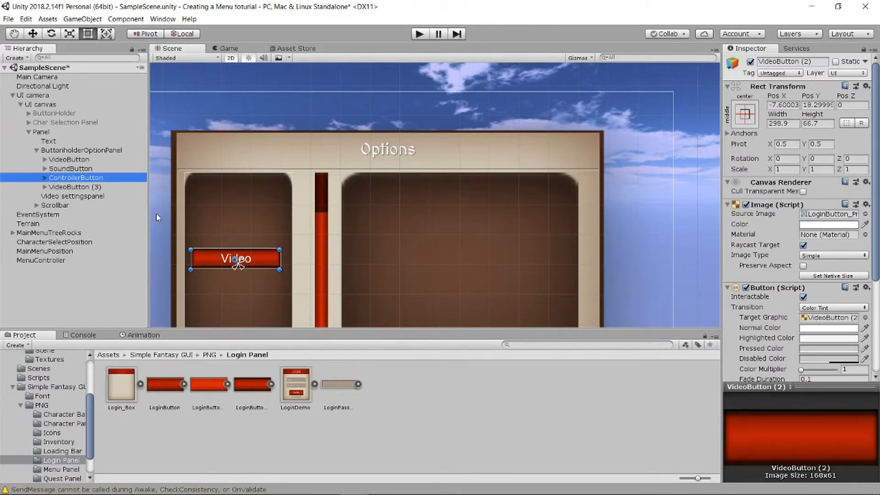
# - Rename VideoButton (3) under ButtonholderOptionPanel to "Others"
pyautogui.rightClick(98, 187)
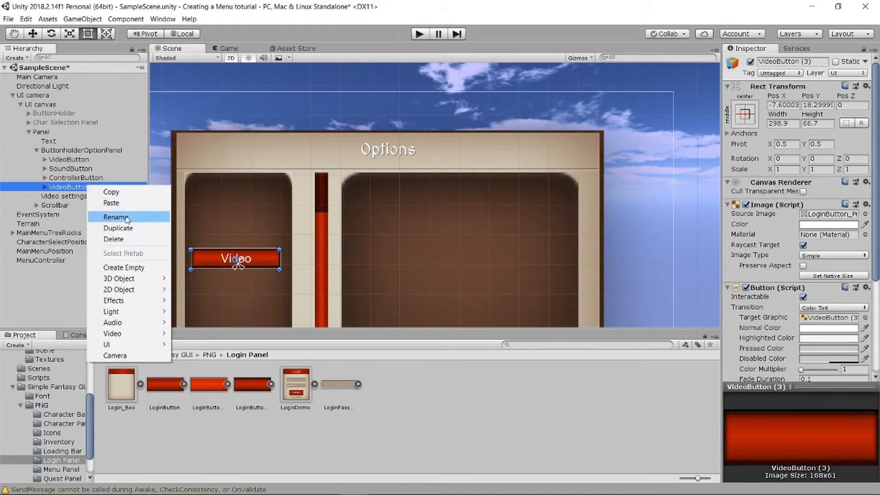
pyautogui.click(128, 217)
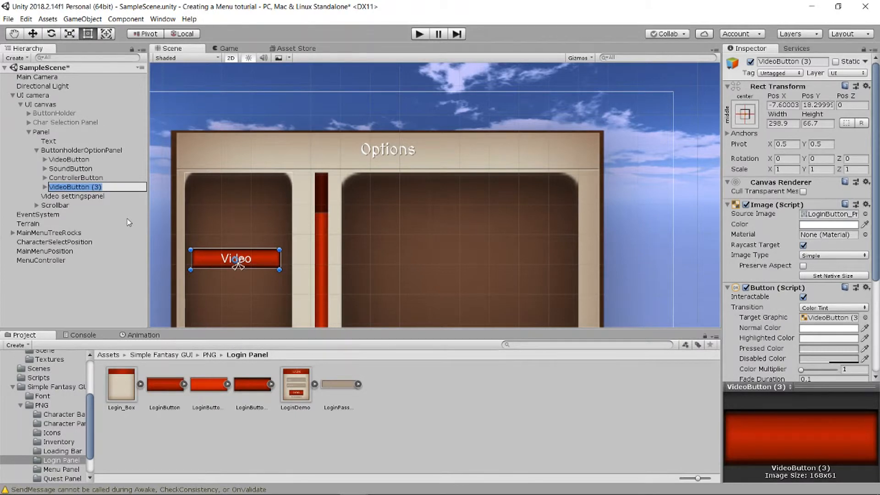
pyautogui.write('K')
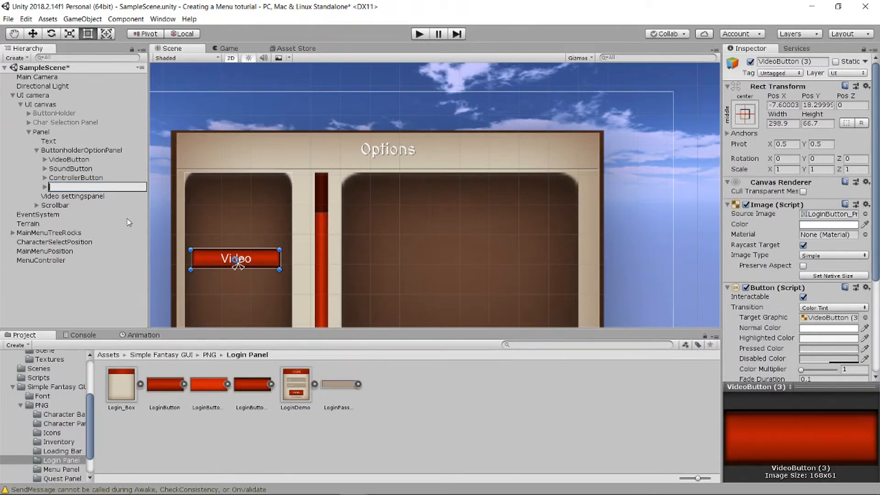
pyautogui.write('Others')
pyautogui.press('Return')
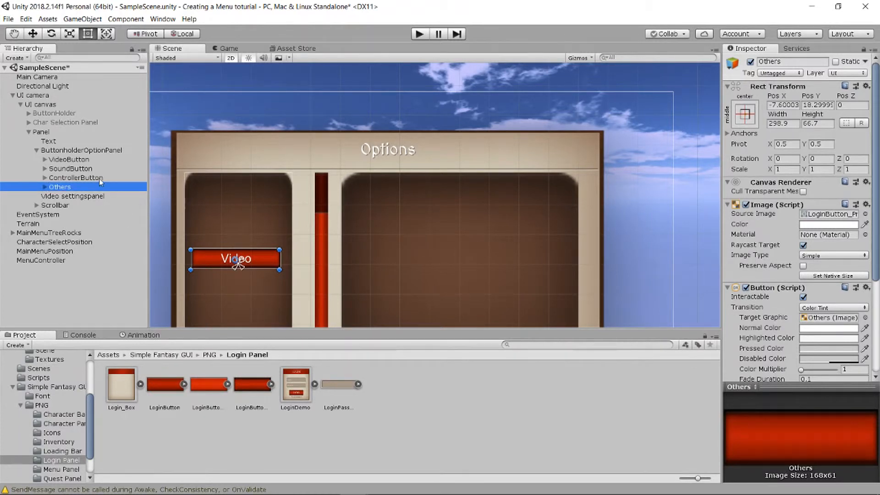
# - Add a Vertical Layout Group component to ButtonholderOptionPanel
pyautogui.click(87, 159)
pyautogui.click(81, 151)
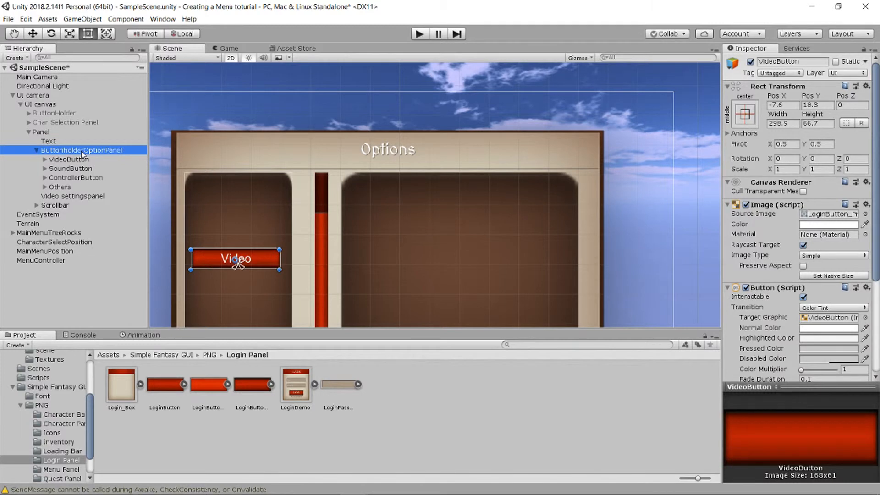
pyautogui.click(81, 185)
pyautogui.click(82, 196)
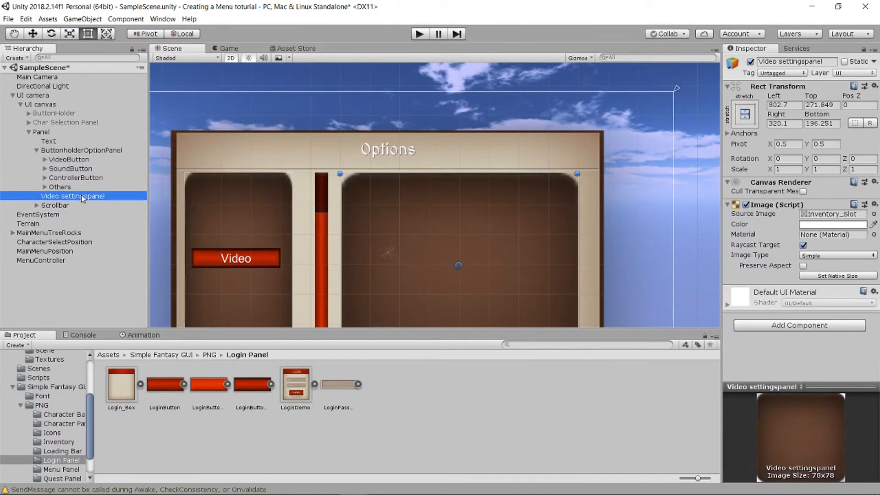
pyautogui.click(36, 150)
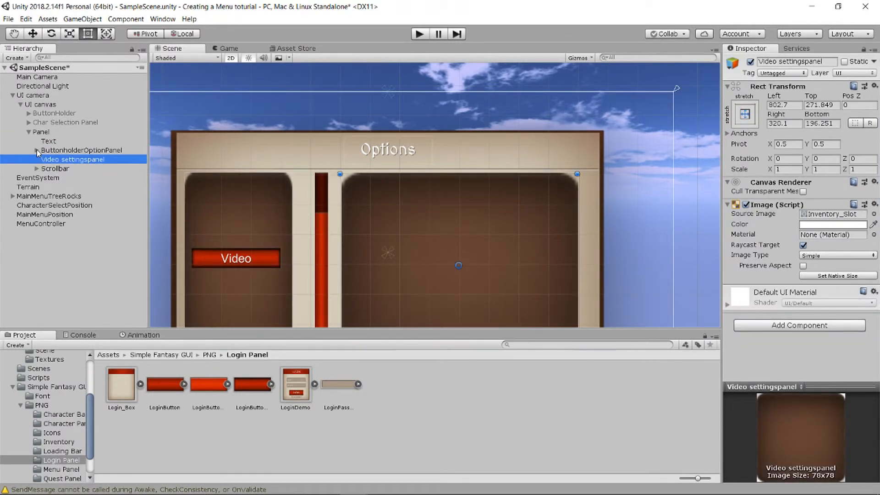
pyautogui.click(36, 151)
pyautogui.click(50, 151)
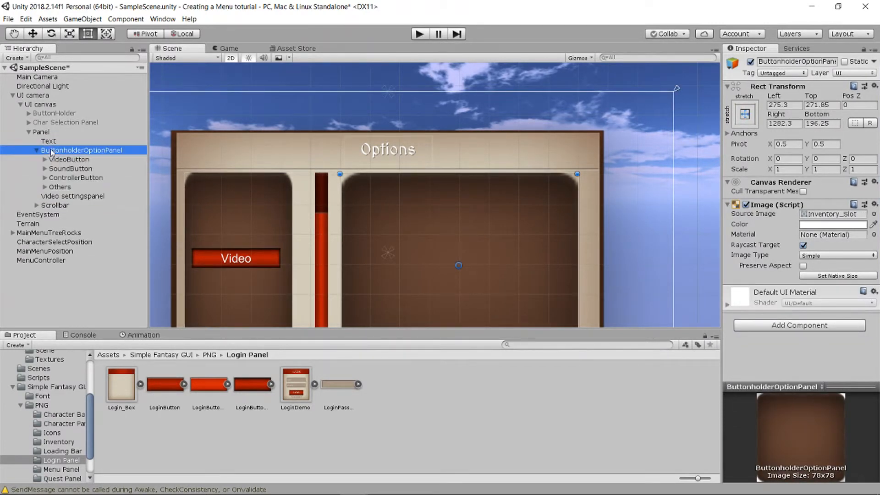
pyautogui.click(780, 326)
pyautogui.write('ver')
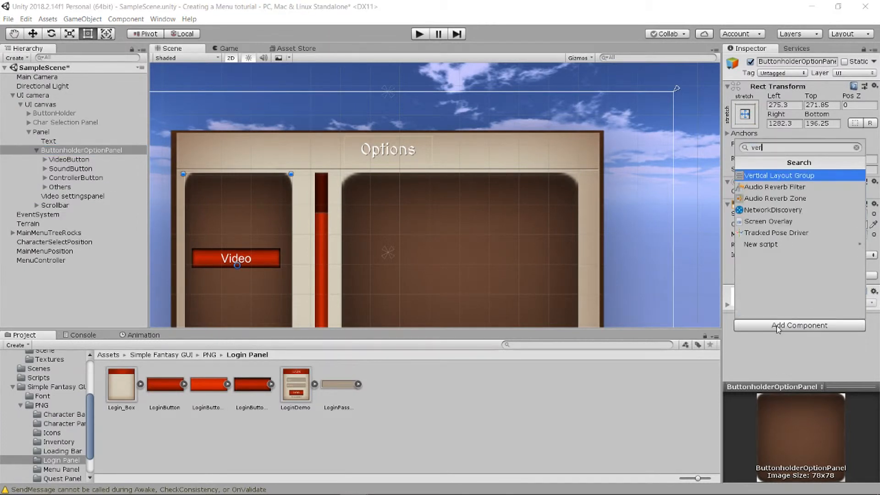
pyautogui.click(761, 176)
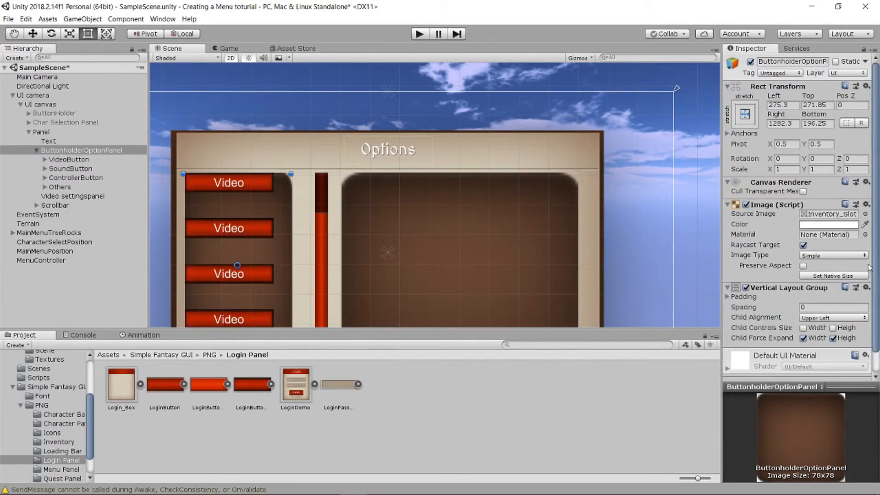
# - Set the Vertical Layout Group's child alignment to Middle Center, with Child Force Expand enabled for height
pyautogui.scroll(-1, 826, 306)
pyautogui.click(833, 316)
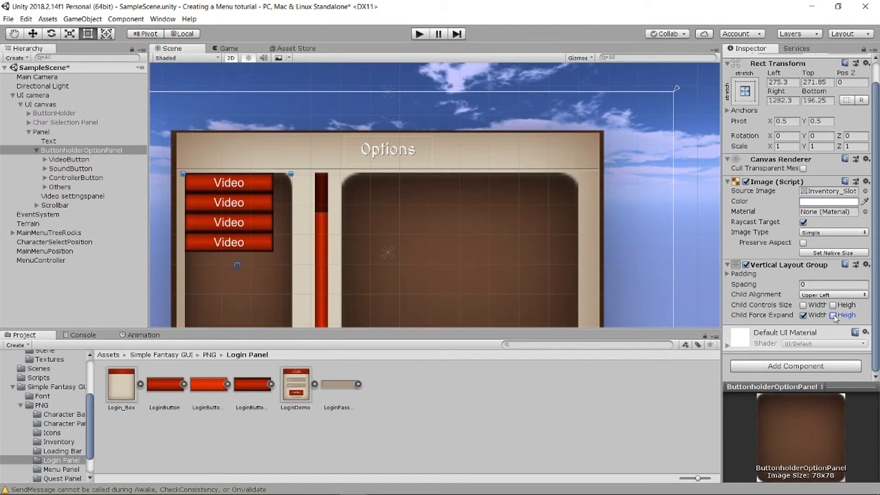
pyautogui.click(833, 315)
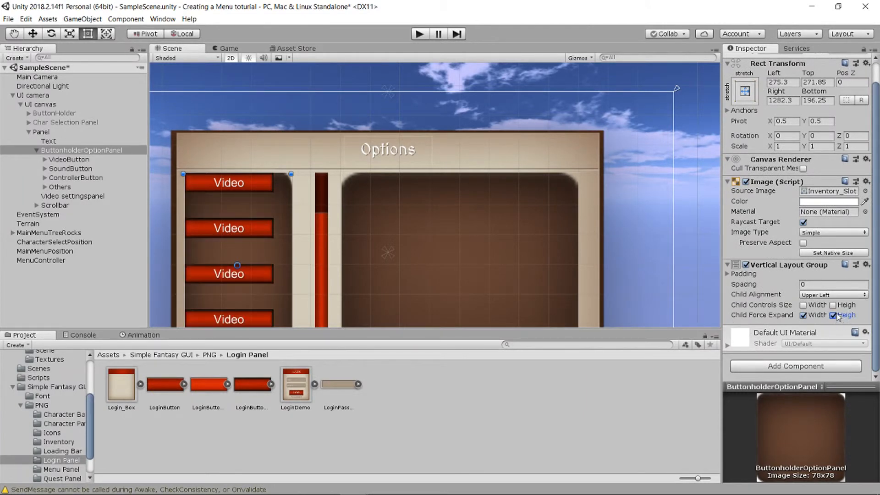
pyautogui.click(825, 296)
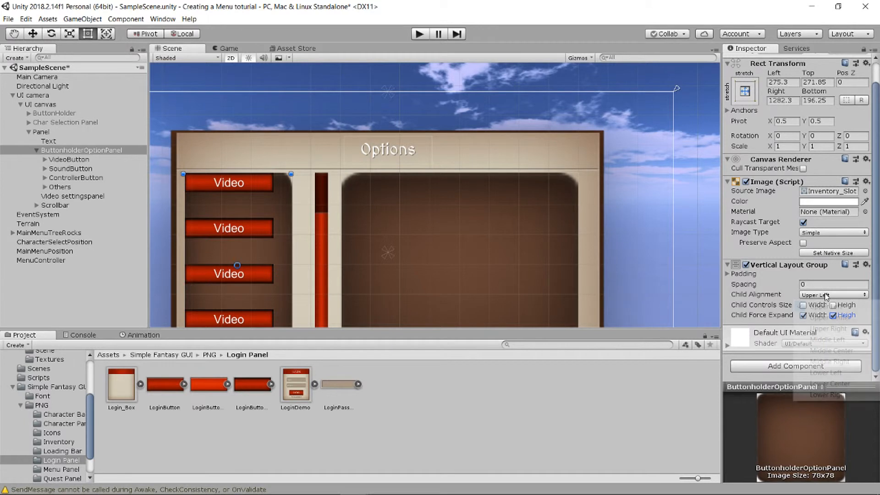
pyautogui.click(831, 351)
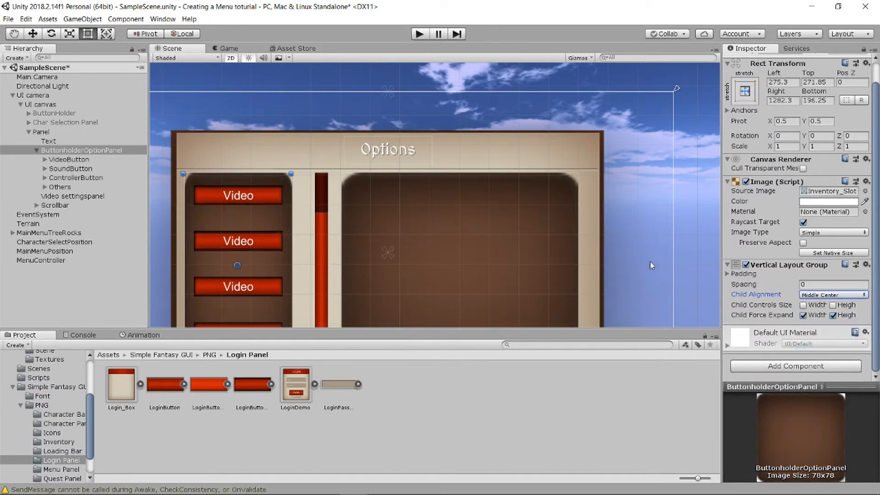
pyautogui.scroll(-3, 509, 248)
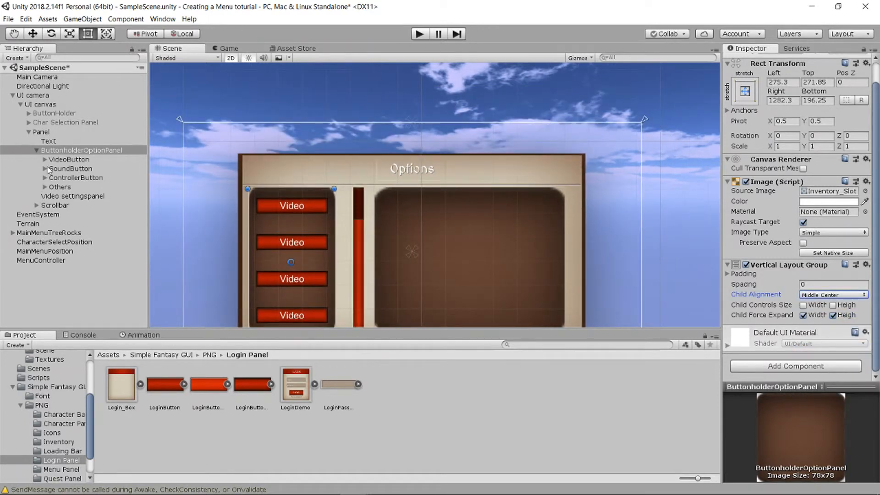
# - Change the label text of SoundButton to "Volume"
pyautogui.click(45, 168)
pyautogui.click(64, 178)
pyautogui.click(754, 201)
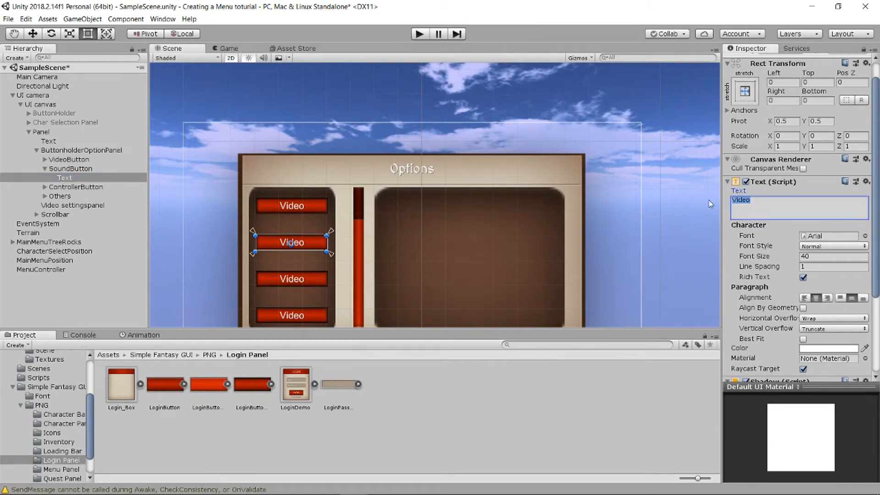
pyautogui.write('Son')
pyautogui.write('u')
pyautogui.press('BackSpace')
pyautogui.press('BackSpace')
pyautogui.write('und')
pyautogui.press('BackSpace')
pyautogui.press('BackSpace')
pyautogui.press('BackSpace')
pyautogui.press('BackSpace')
pyautogui.press('BackSpace')
pyautogui.write('Volume')
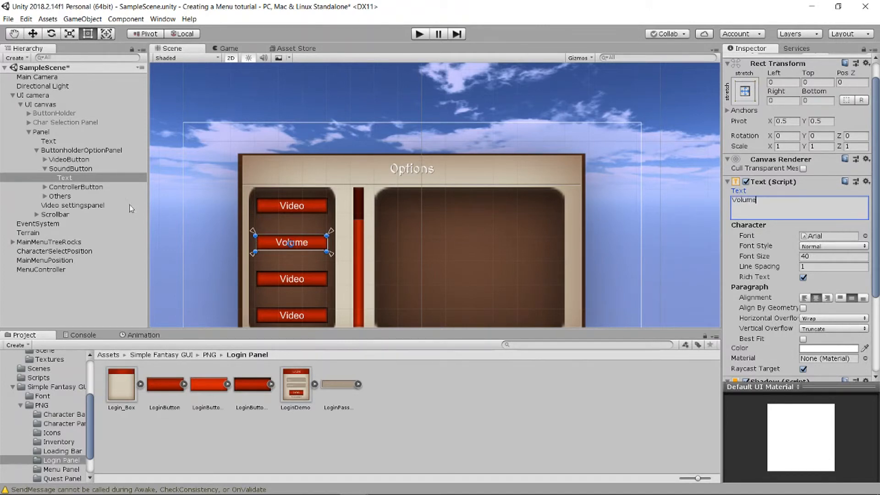
# - Change the label text of ControllerButton to "Controller"
pyautogui.click(45, 187)
pyautogui.click(64, 196)
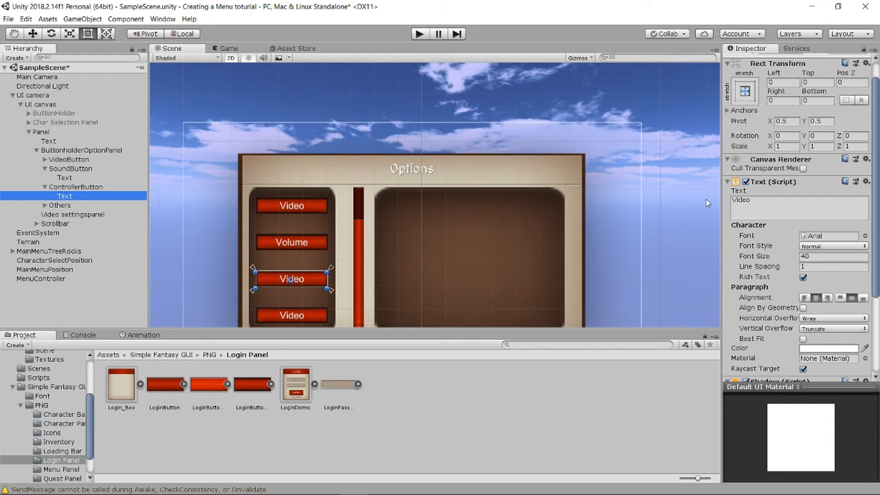
pyautogui.click(766, 199)
pyautogui.write('Controller')
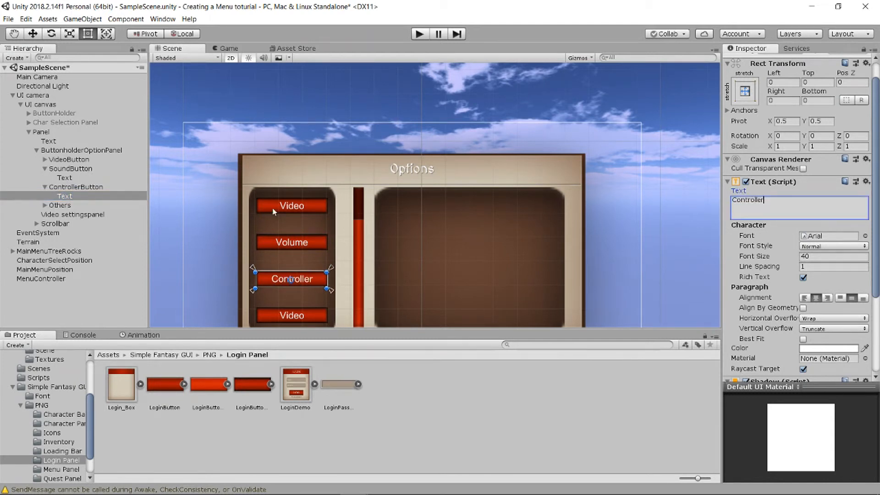
# - Change the label text of the Others button to "Back"
pyautogui.click(44, 205)
pyautogui.click(65, 214)
pyautogui.click(768, 201)
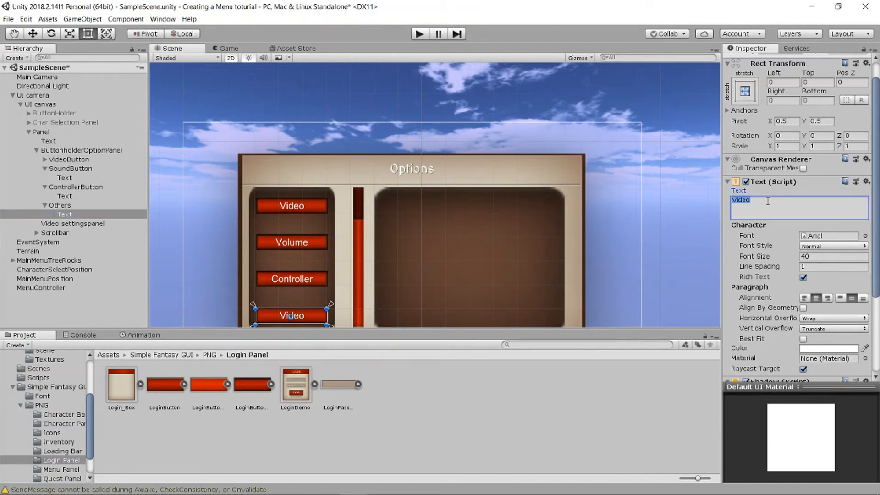
pyautogui.write('Other')
pyautogui.press('BackSpace')
pyautogui.press('BackSpace')
pyautogui.press('BackSpace')
pyautogui.press('BackSpace')
pyautogui.press('BackSpace')
pyautogui.write('Back')
# - Rename the Others button to "Back" and collapse the children of ControllerButton and Back in the hierarchy
pyautogui.rightClick(55, 207)
pyautogui.click(94, 239)
pyautogui.write('B')
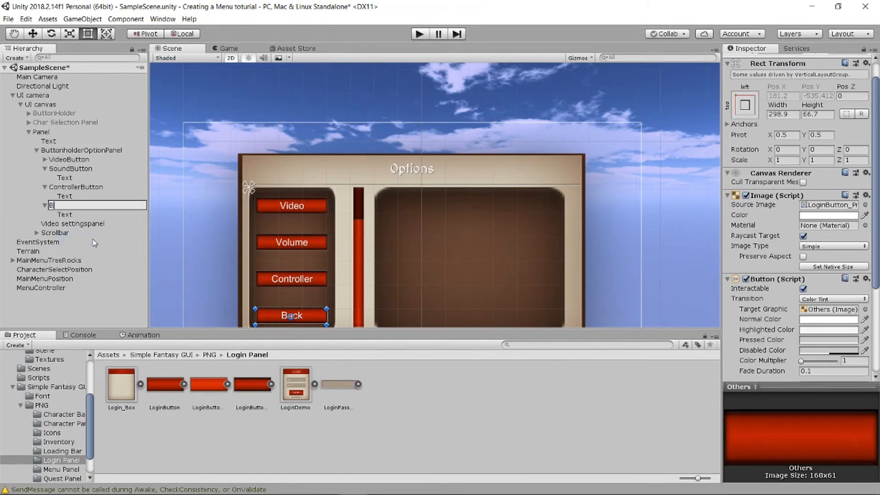
pyautogui.press('Return')
pyautogui.scroll(-2, 238, 230)
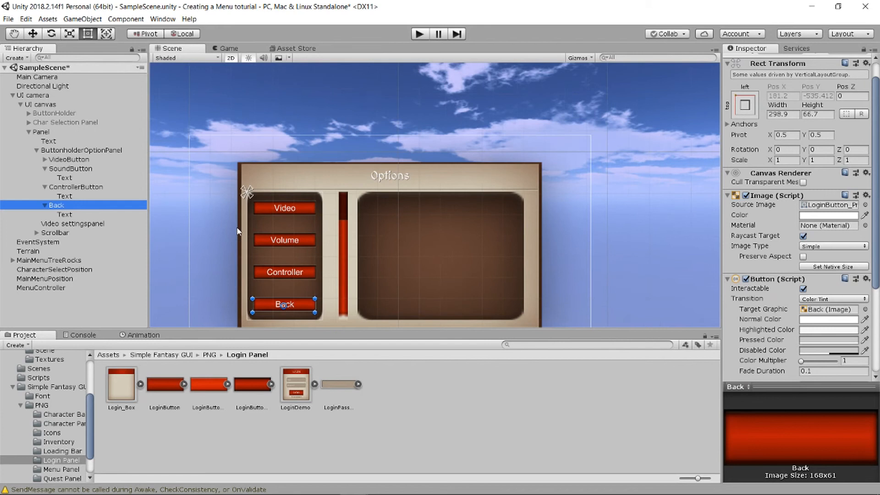
pyautogui.click(44, 188)
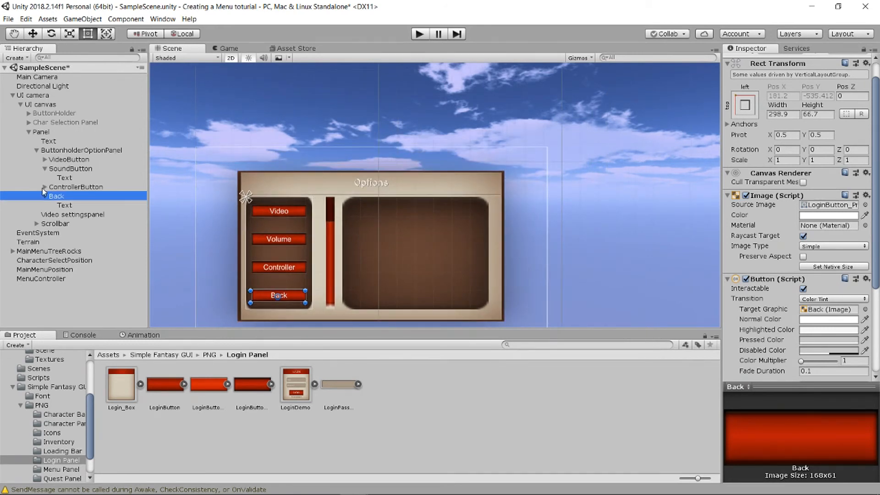
pyautogui.click(44, 197)
# - Try a duplicate of ControllerButton inside ButtonholderOptionPanel and undo the duplication
pyautogui.click(60, 188)
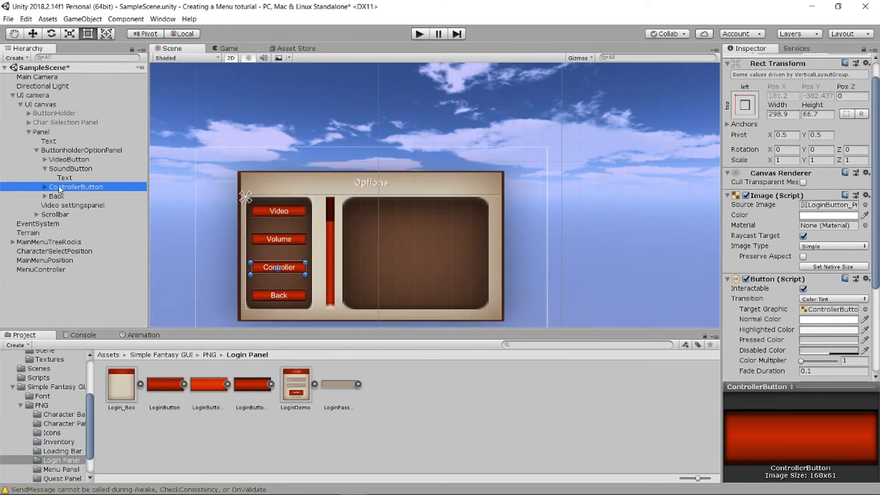
pyautogui.hotkey('ctrl', 'd')
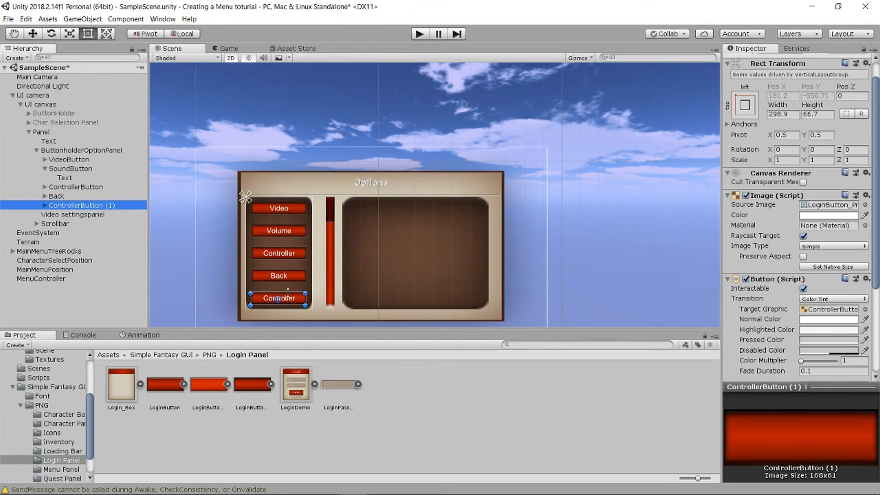
pyautogui.hotkey('ctrl', 'z')
pyautogui.scroll(4, 359, 242)
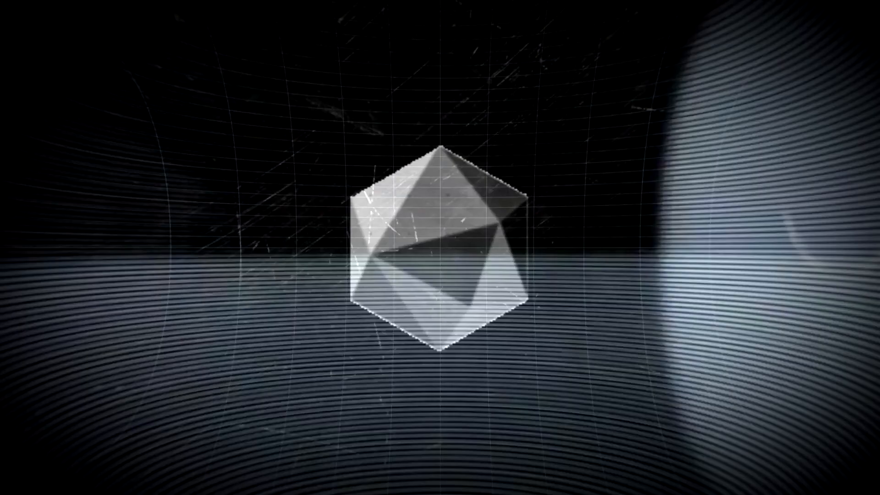